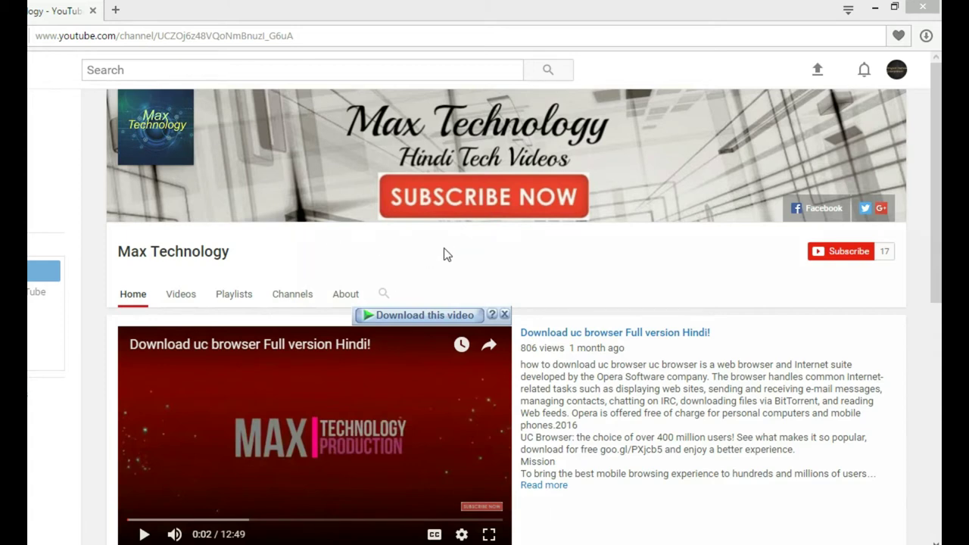
{"action": "left_click", "coordinate": [683, 252]}
{"action": "left_click", "coordinate": [655, 278]}
{"action": "left_click", "coordinate": [844, 252]}
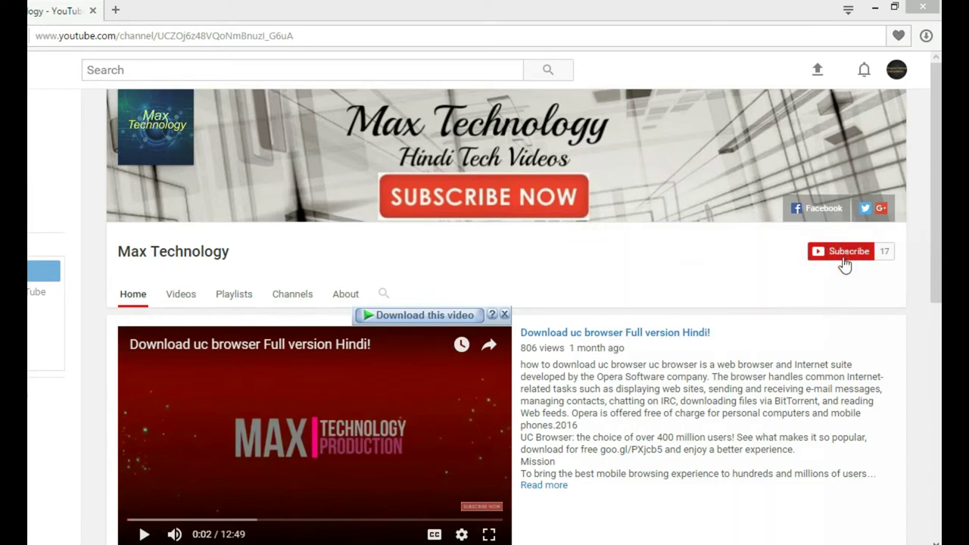
{"action": "left_click", "coordinate": [841, 256]}
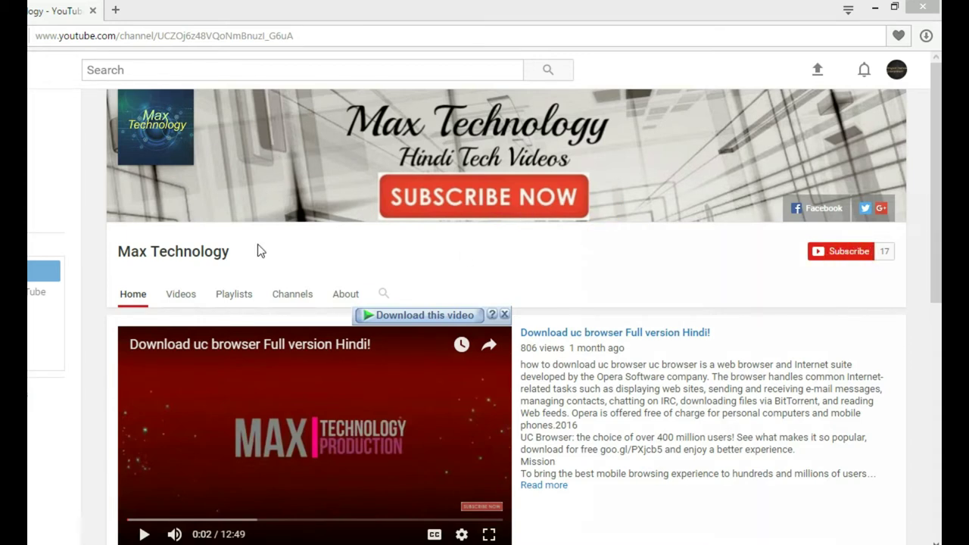
{"action": "left_click", "coordinate": [821, 259]}
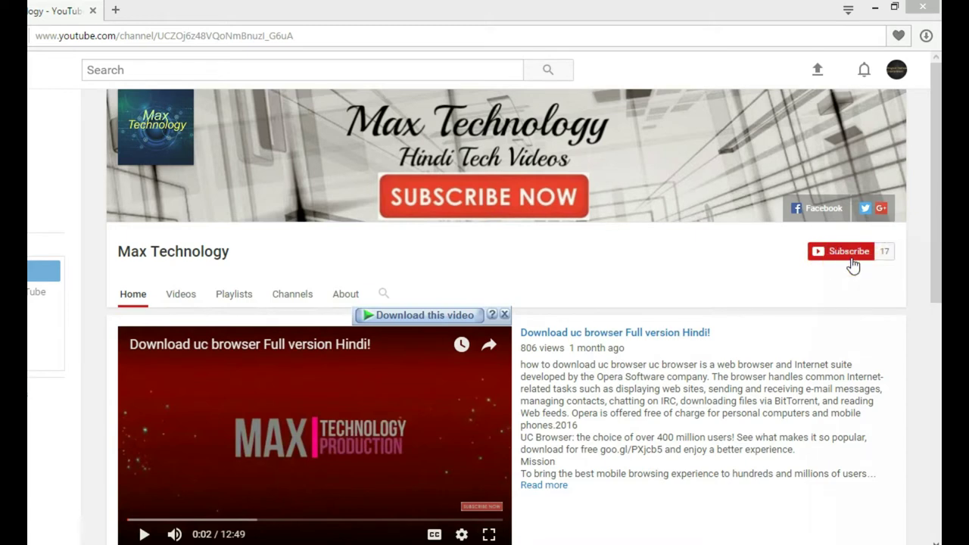
{"action": "left_click", "coordinate": [836, 260]}
{"action": "left_click", "coordinate": [868, 256]}
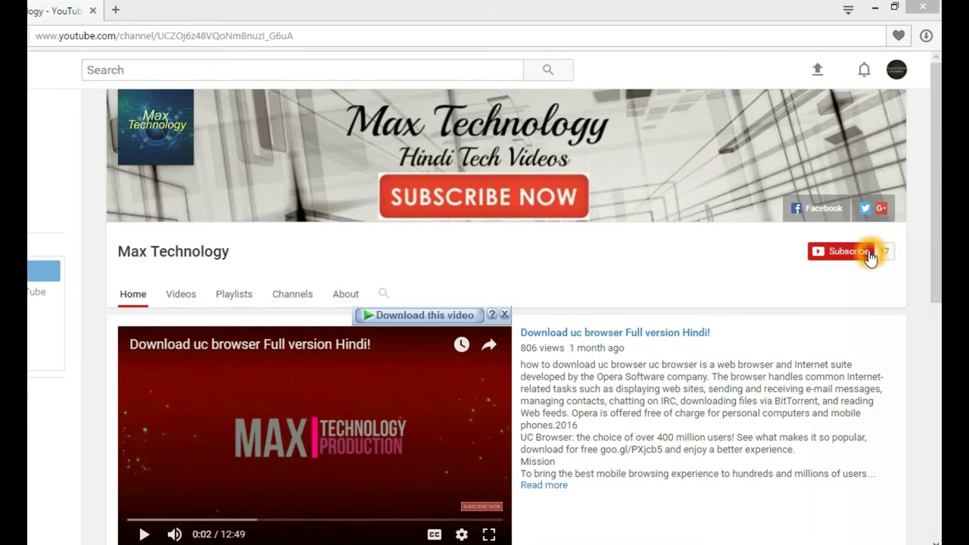
{"action": "left_click", "coordinate": [849, 260]}
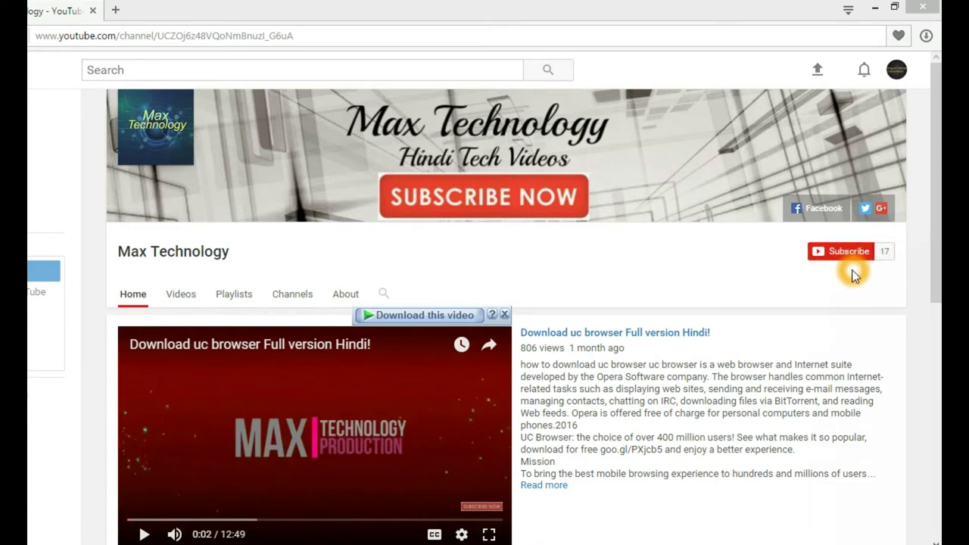
{"action": "left_click", "coordinate": [847, 262]}
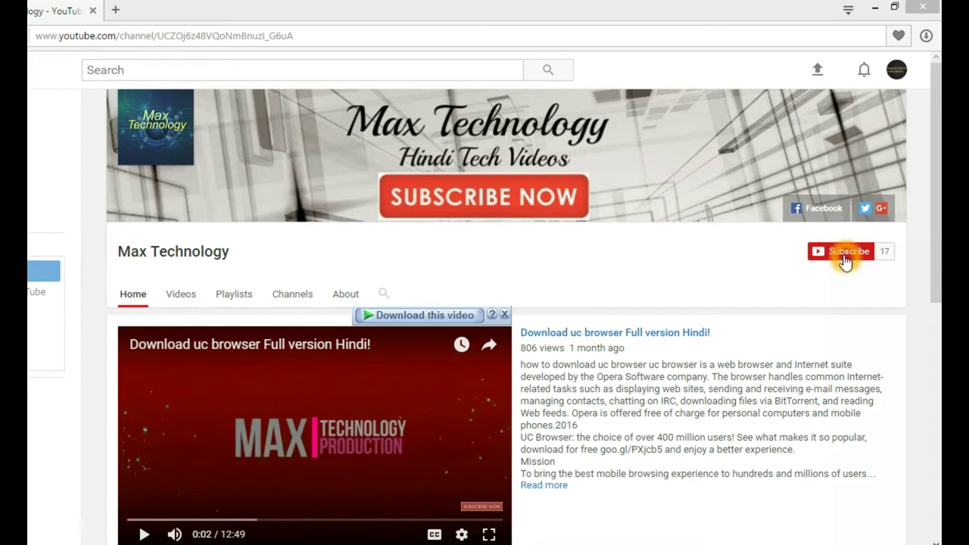
{"action": "left_click", "coordinate": [846, 260]}
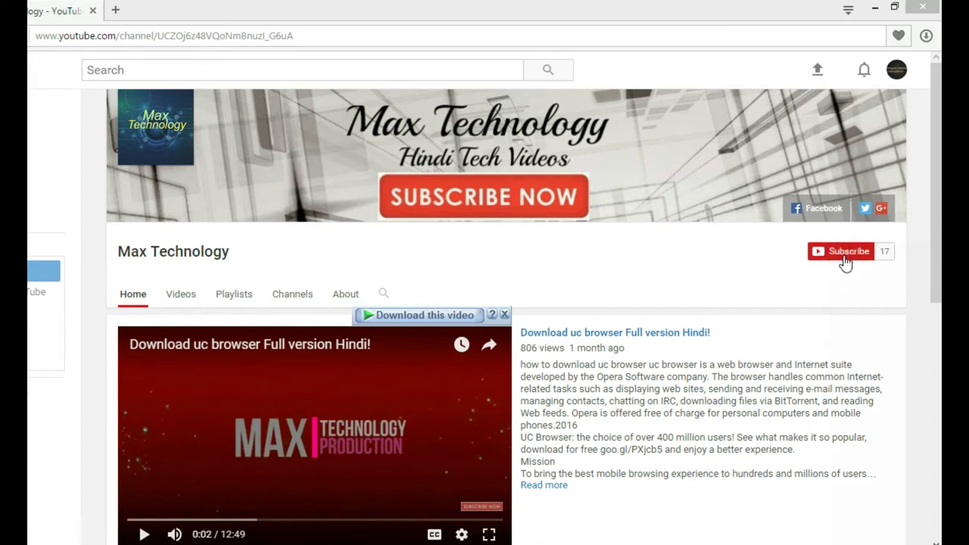
{"action": "left_click", "coordinate": [844, 260]}
{"action": "left_click", "coordinate": [842, 262]}
{"action": "left_click", "coordinate": [628, 250]}
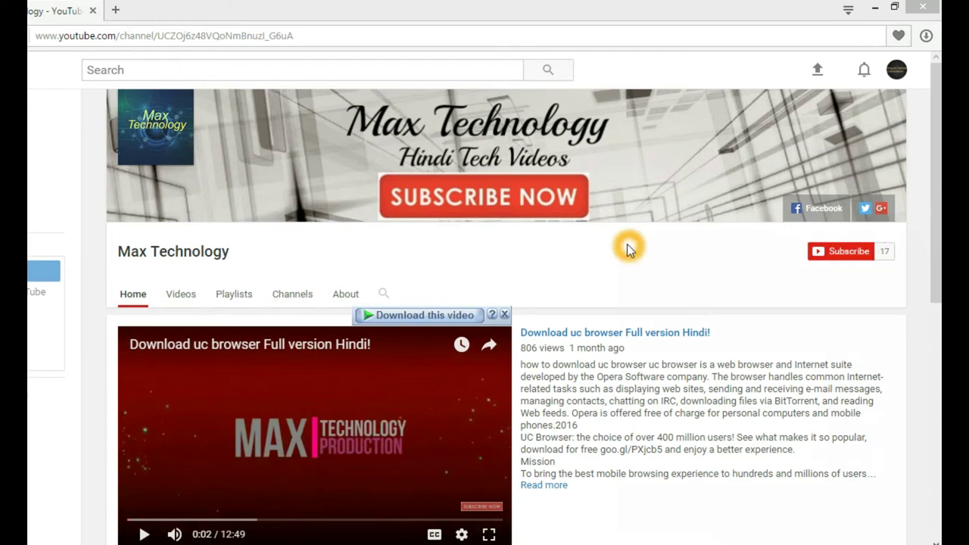
{"action": "left_click", "coordinate": [629, 252]}
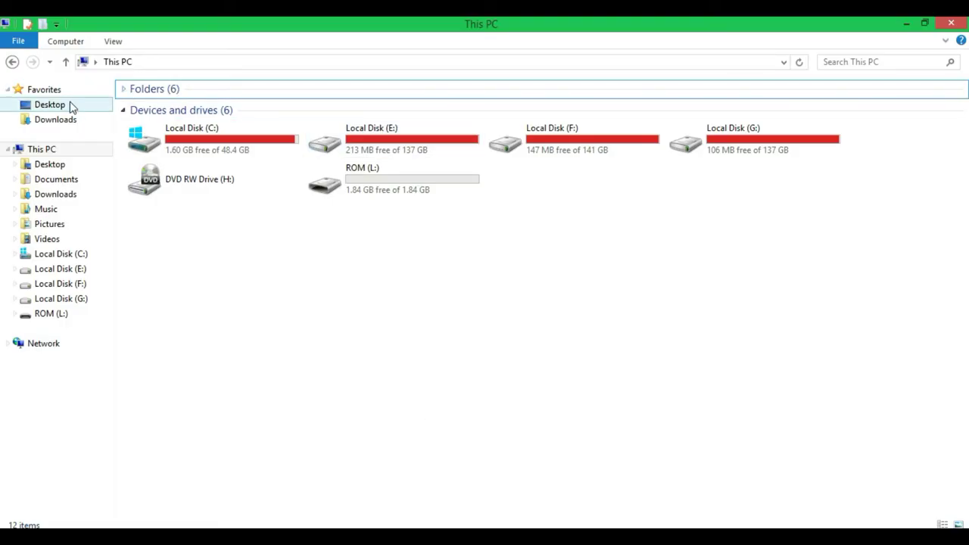
Open the Programs folder inside Downloads and launch Ultimate Drive Increaser.
{"action": "left_click", "coordinate": [53, 121]}
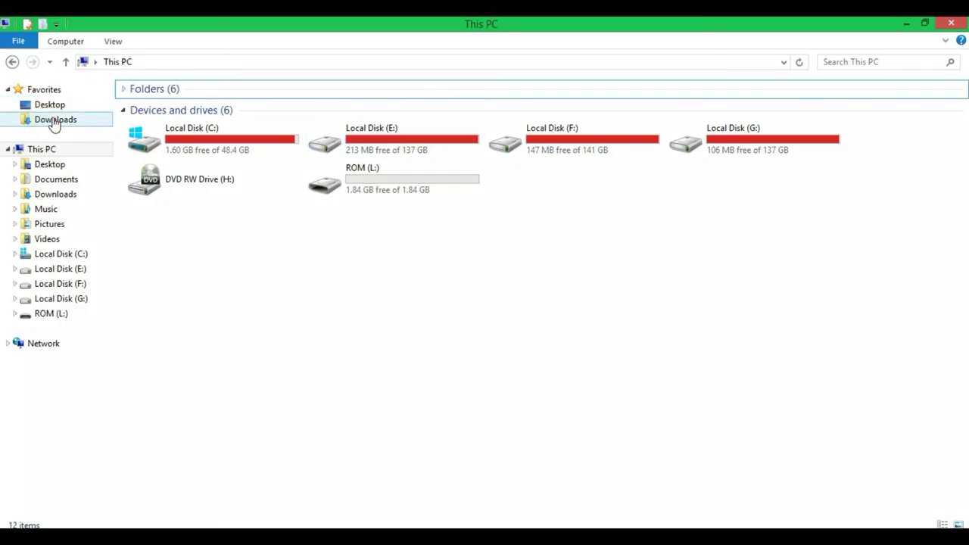
{"action": "left_click", "coordinate": [53, 122]}
{"action": "double_click", "coordinate": [463, 115]}
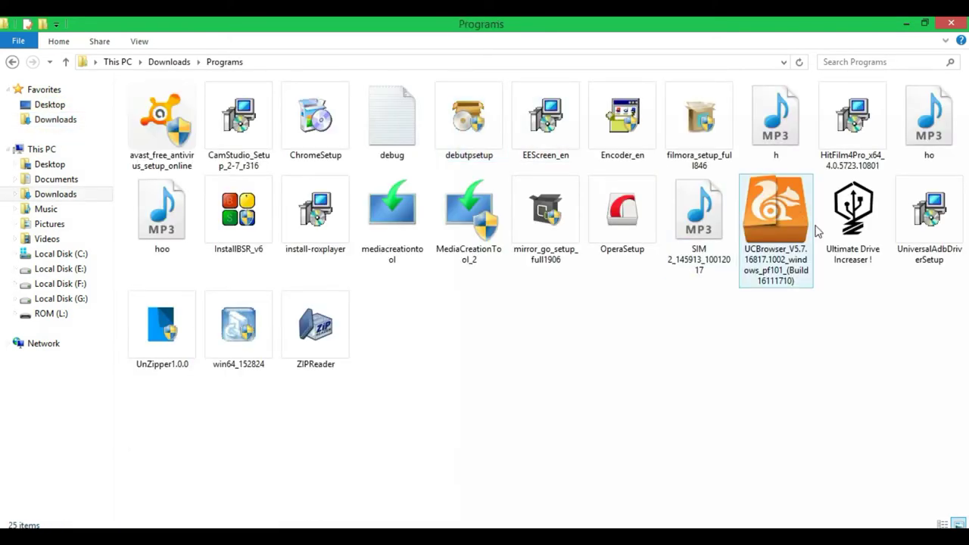
{"action": "left_click", "coordinate": [893, 354]}
{"action": "left_click", "coordinate": [839, 255]}
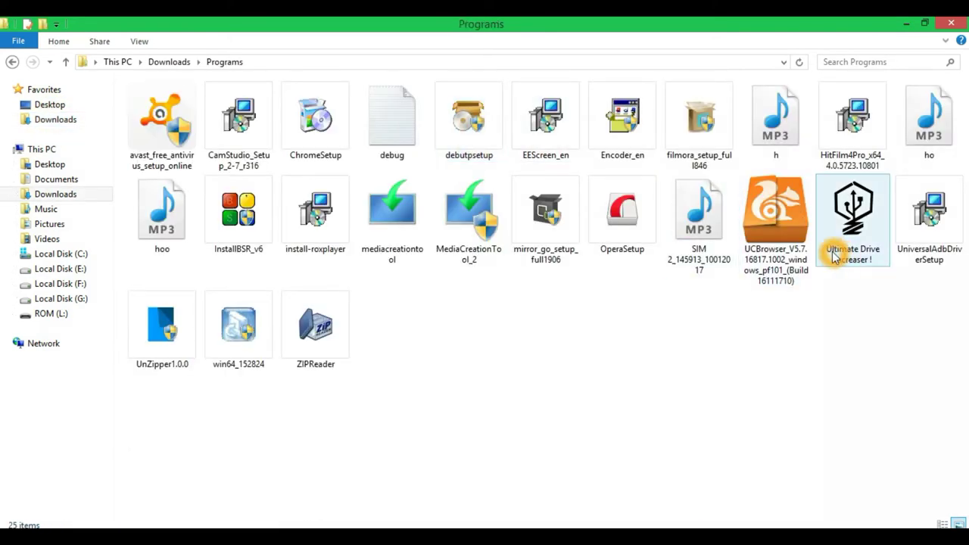
{"action": "left_click", "coordinate": [848, 274]}
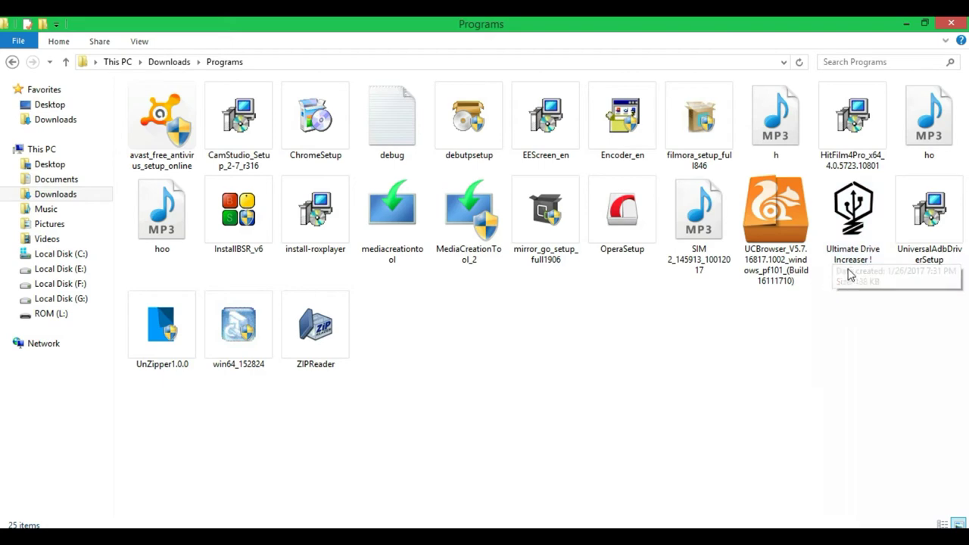
{"action": "double_click", "coordinate": [851, 224]}
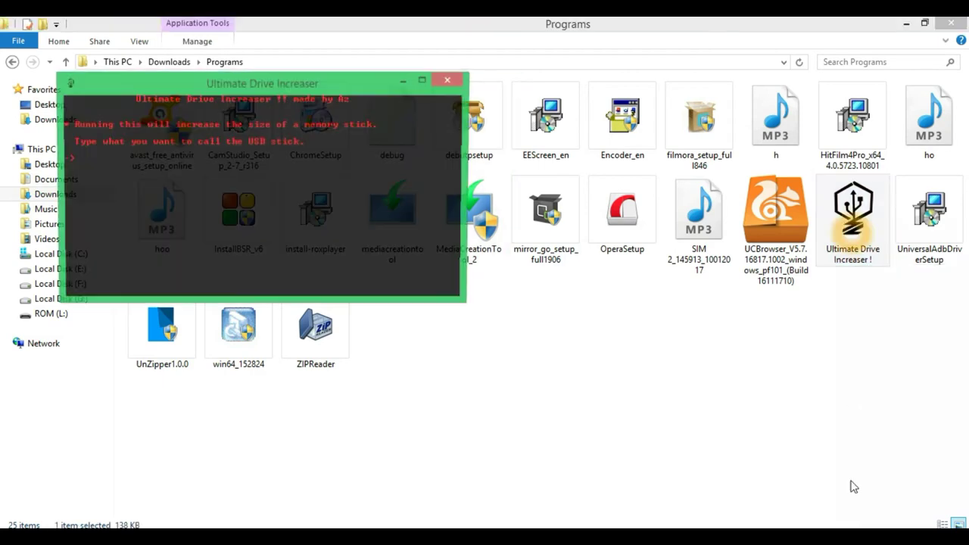
Show the computer's drives in This PC with the Folders group collapsed, and check the ROM (L:) drive.
{"action": "left_click", "coordinate": [40, 148]}
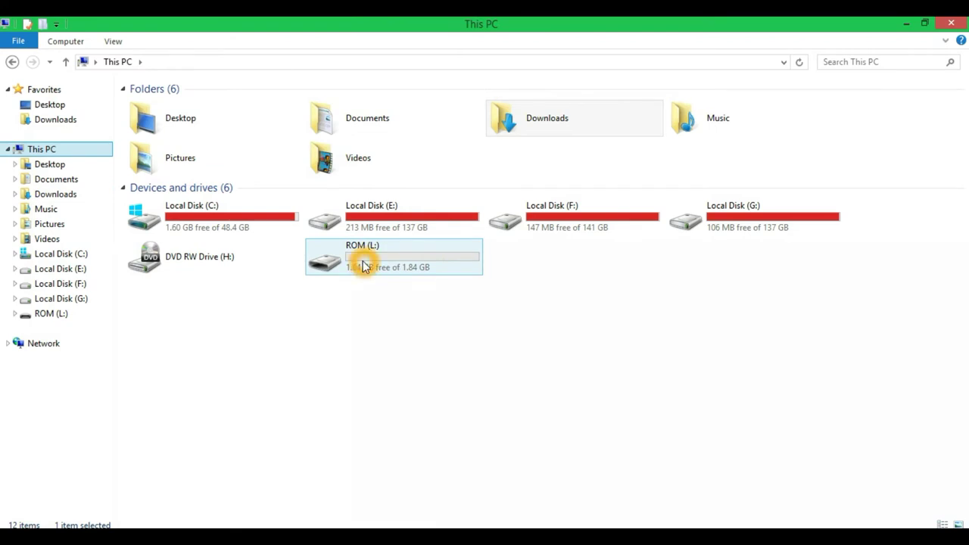
{"action": "left_click", "coordinate": [123, 89]}
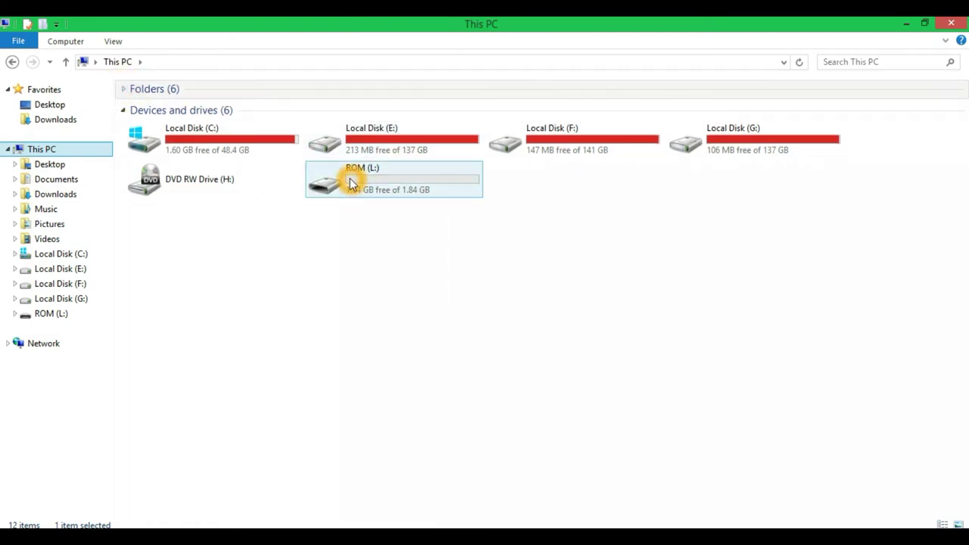
{"action": "mouse_move", "coordinate": [432, 191]}
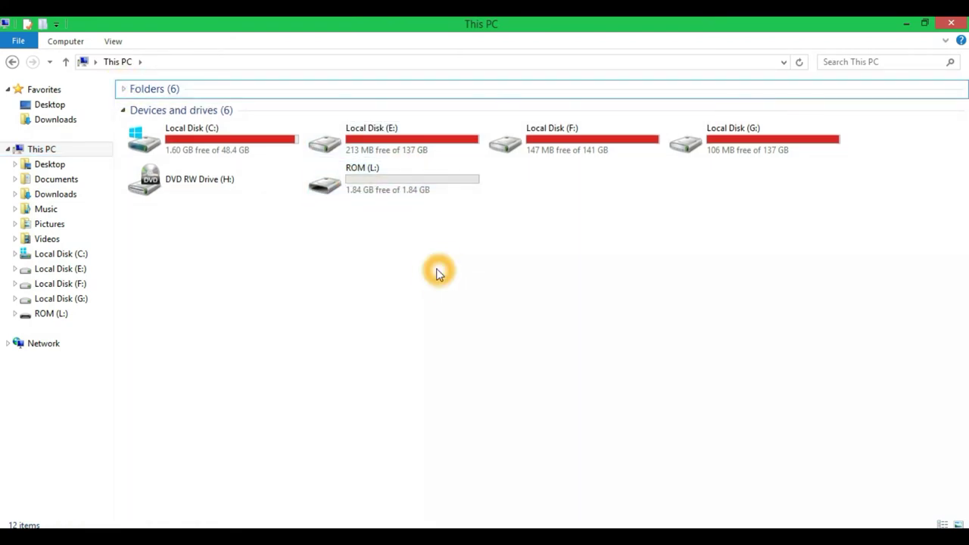
{"action": "left_click", "coordinate": [379, 187]}
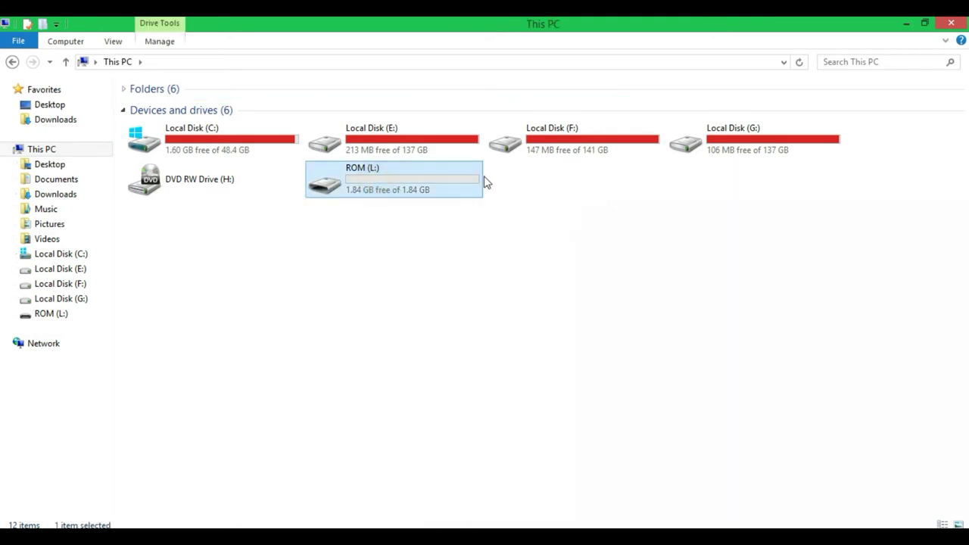
{"action": "left_click", "coordinate": [603, 208]}
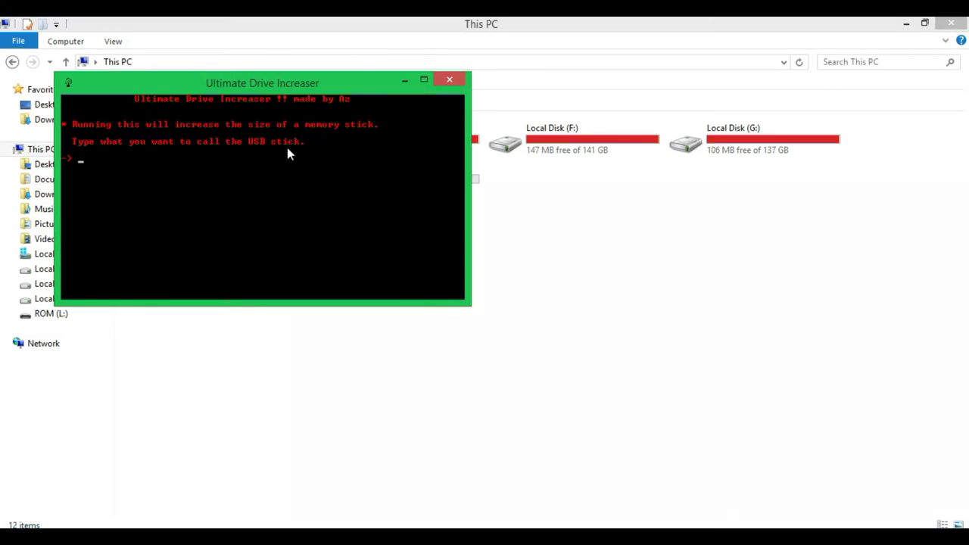
Move the Ultimate Drive Increaser window clear of the drive list so the ROM (L:) drive stays visible.
{"action": "left_click", "coordinate": [239, 89]}
{"action": "left_click_drag", "start_coordinate": [238, 92], "coordinate": [422, 220]}
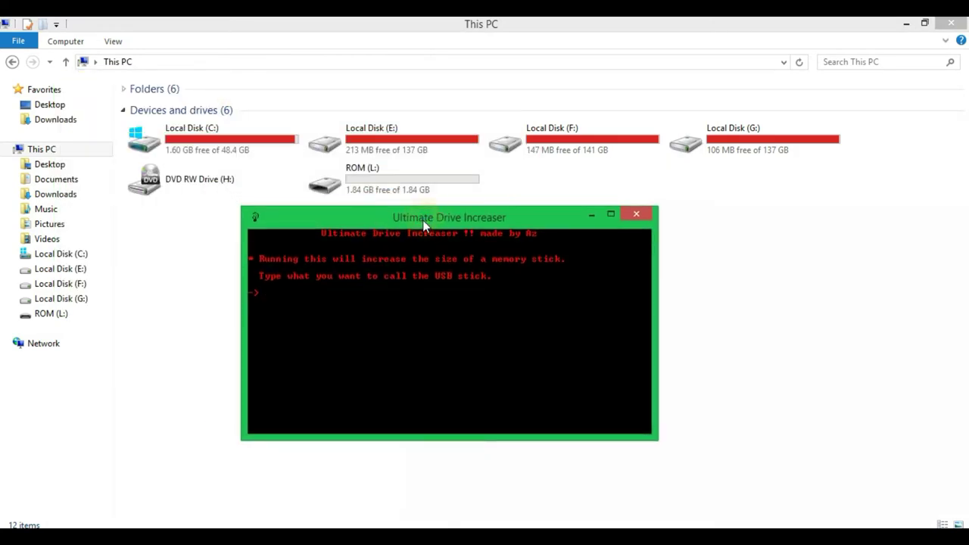
{"action": "left_click", "coordinate": [354, 175]}
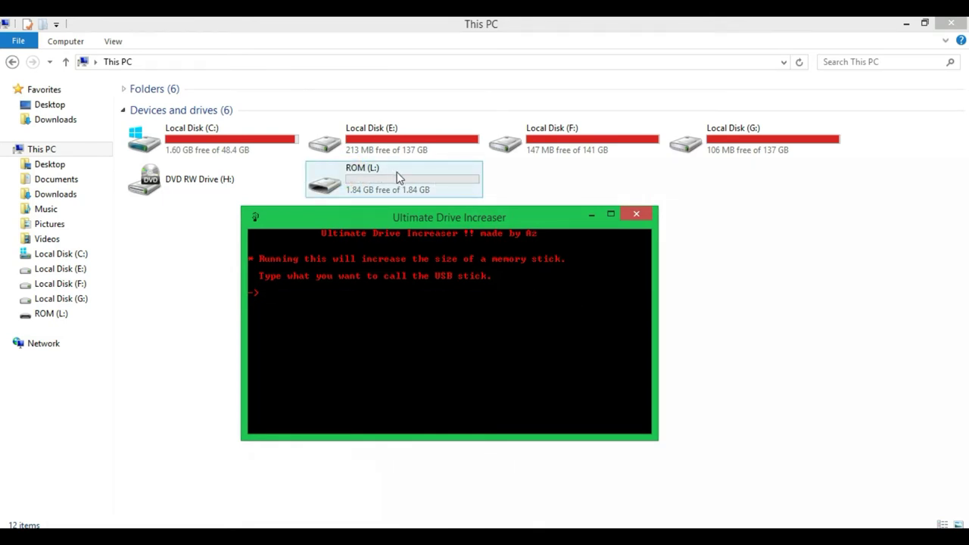
{"action": "left_click", "coordinate": [366, 180], "text": "ctrl"}
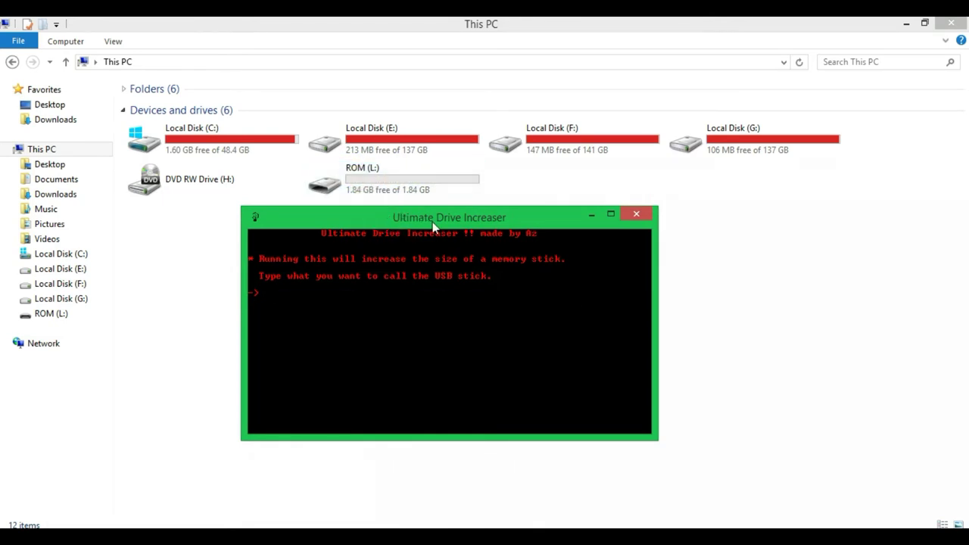
{"action": "left_click_drag", "start_coordinate": [434, 224], "coordinate": [441, 235]}
Enter R as the name for the USB stick in Ultimate Drive Increaser.
{"action": "left_click", "coordinate": [353, 174]}
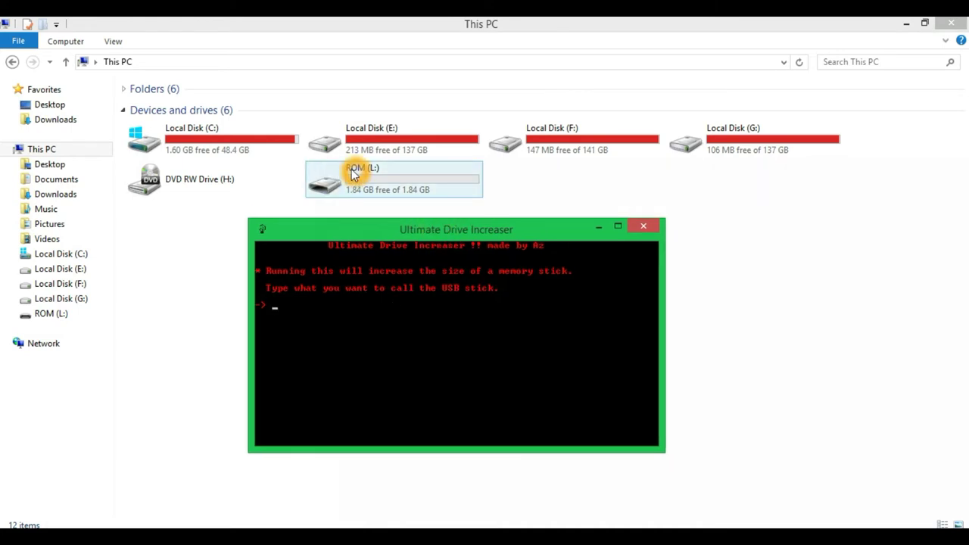
{"action": "left_click", "coordinate": [363, 295]}
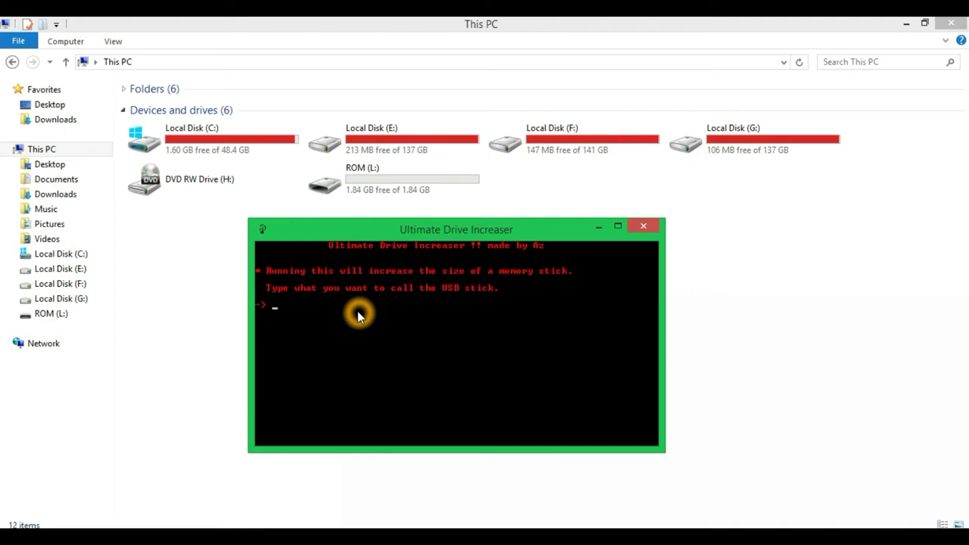
{"action": "type", "text": "R"}
{"action": "key", "text": "Return"}
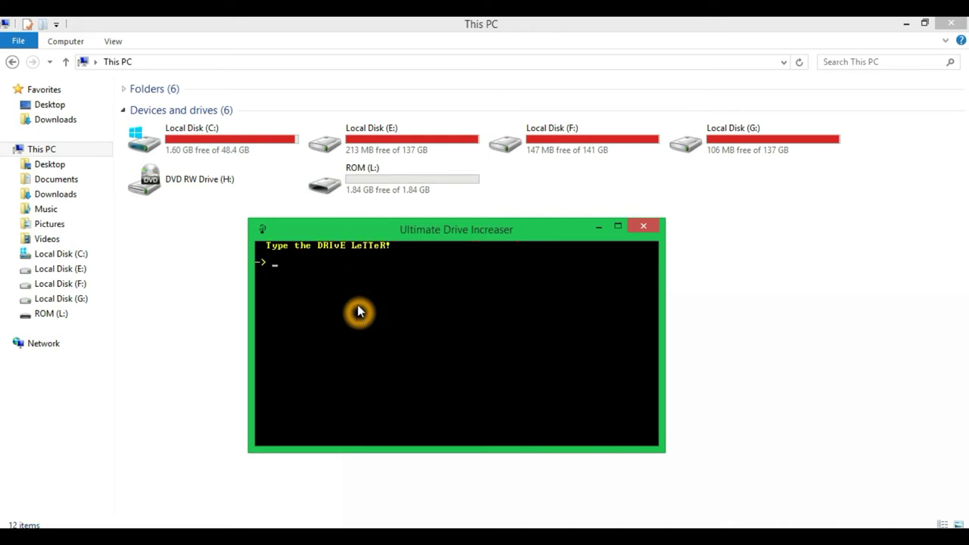
Enter L, the letter of the ROM drive, as the drive letter.
{"action": "left_click", "coordinate": [272, 248]}
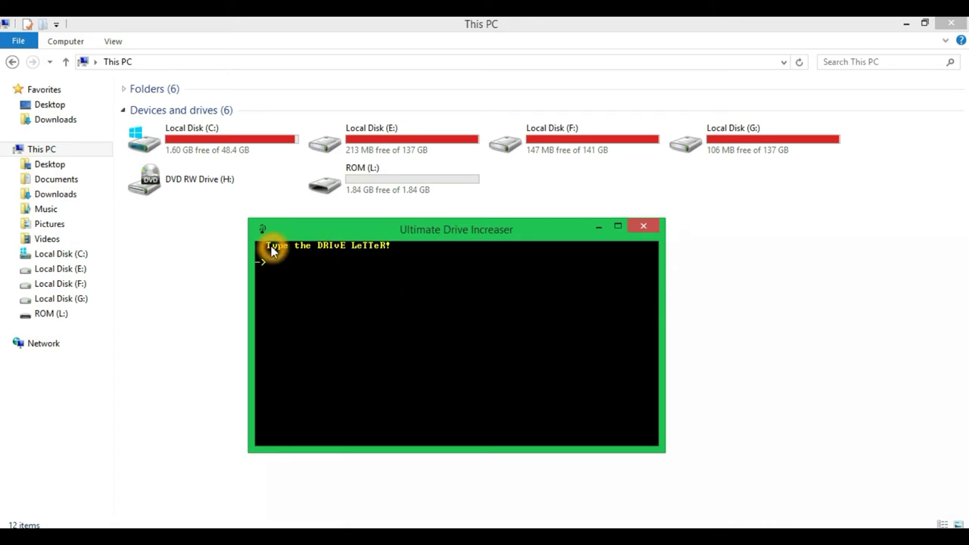
{"action": "left_click", "coordinate": [423, 255]}
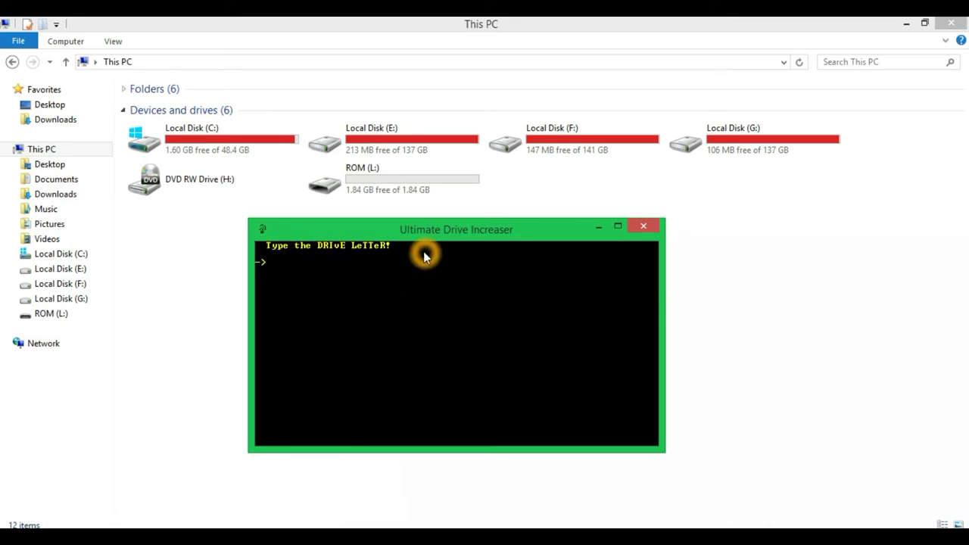
{"action": "left_click", "coordinate": [373, 174]}
{"action": "left_click", "coordinate": [371, 170]}
{"action": "left_click", "coordinate": [379, 165]}
{"action": "left_click", "coordinate": [372, 168]}
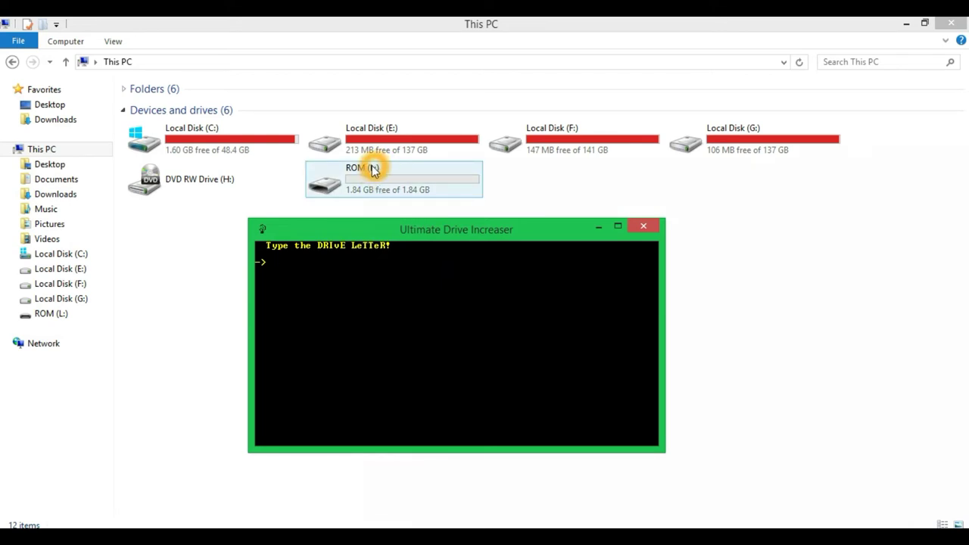
{"action": "left_click", "coordinate": [385, 198]}
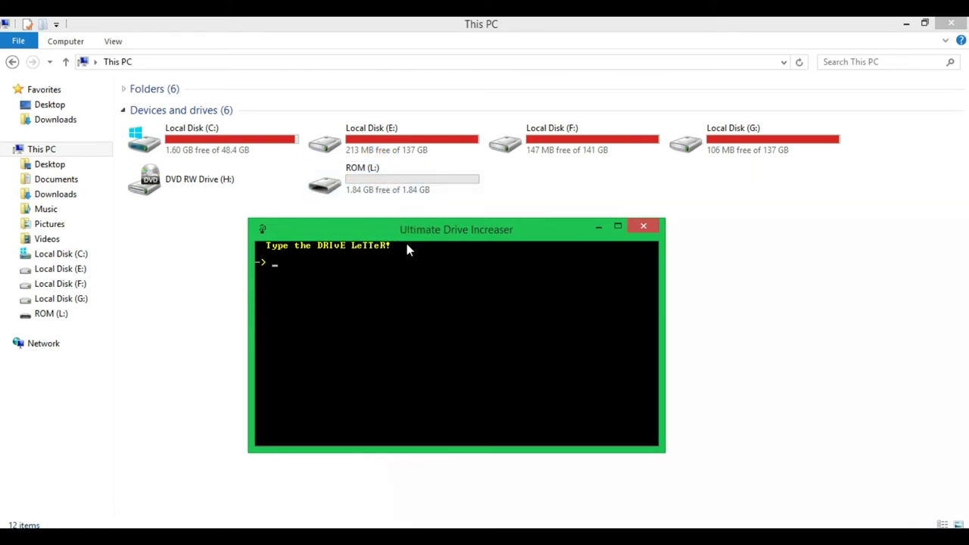
{"action": "left_click", "coordinate": [417, 224]}
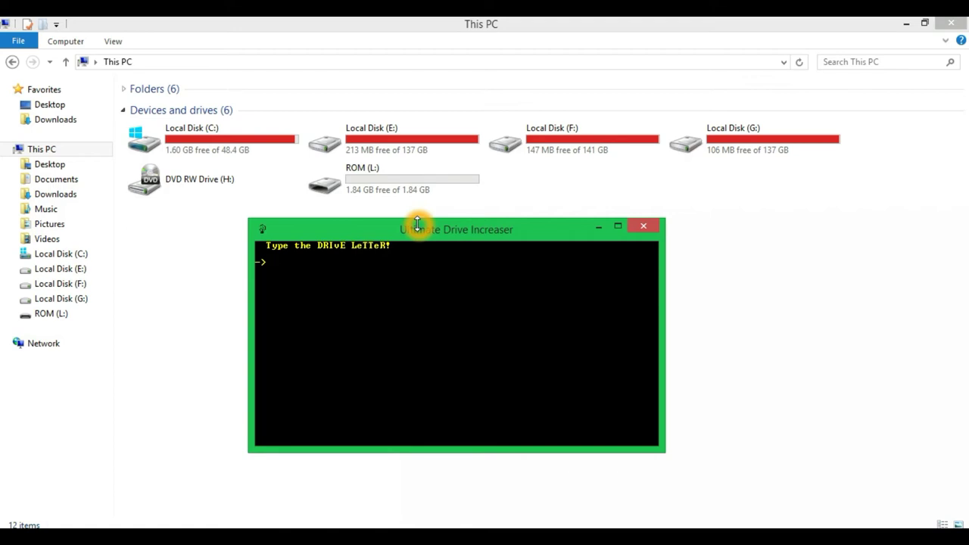
{"action": "type", "text": "l"}
{"action": "key", "text": "BackSpace"}
{"action": "type", "text": "L"}
{"action": "key", "text": "Return"}
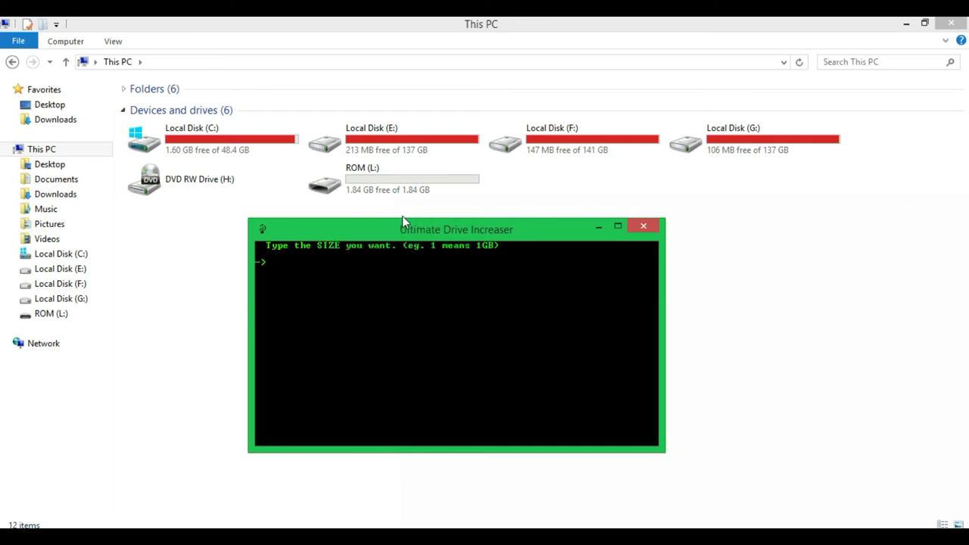
Set the wanted drive size to 16 GB and submit it.
{"action": "left_click", "coordinate": [327, 246]}
{"action": "left_click", "coordinate": [360, 252]}
{"action": "left_click", "coordinate": [458, 259]}
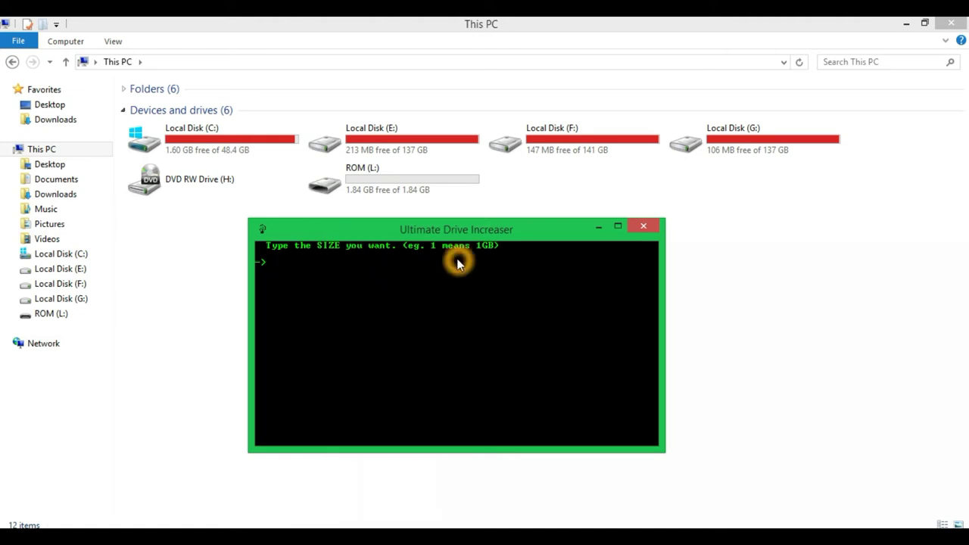
{"action": "left_click", "coordinate": [397, 250]}
{"action": "left_click", "coordinate": [509, 248]}
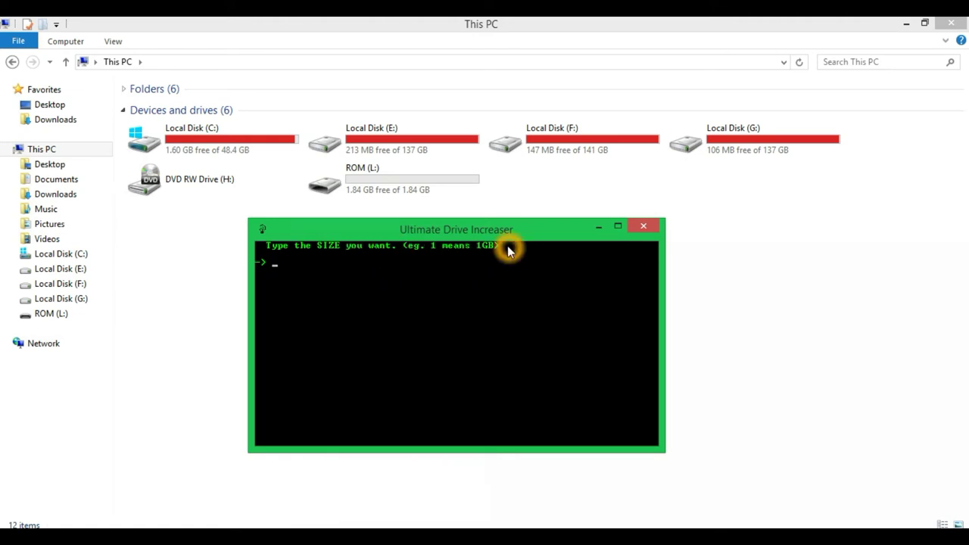
{"action": "left_click", "coordinate": [445, 234]}
{"action": "left_click", "coordinate": [365, 238]}
{"action": "left_click", "coordinate": [395, 237]}
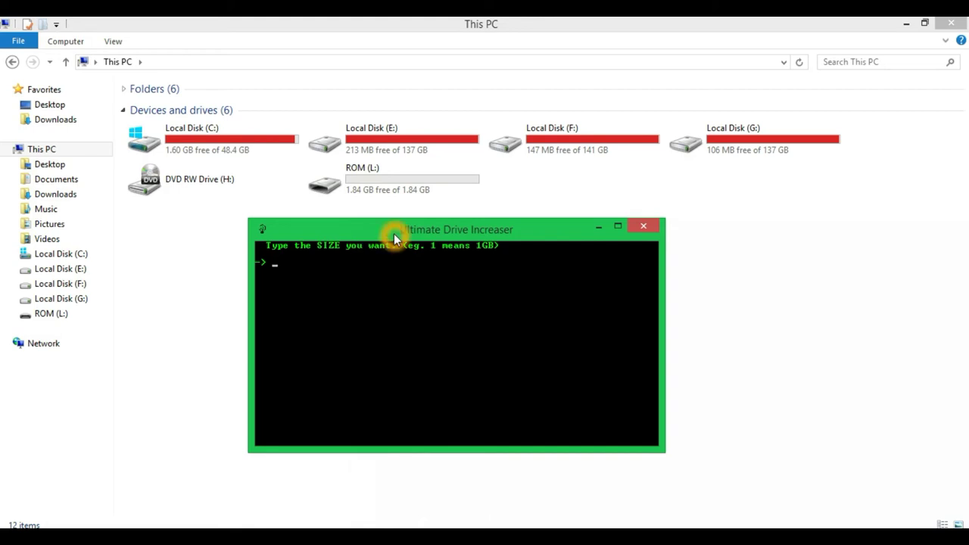
{"action": "left_click", "coordinate": [393, 240]}
{"action": "type", "text": "16"}
{"action": "key", "text": "Return"}
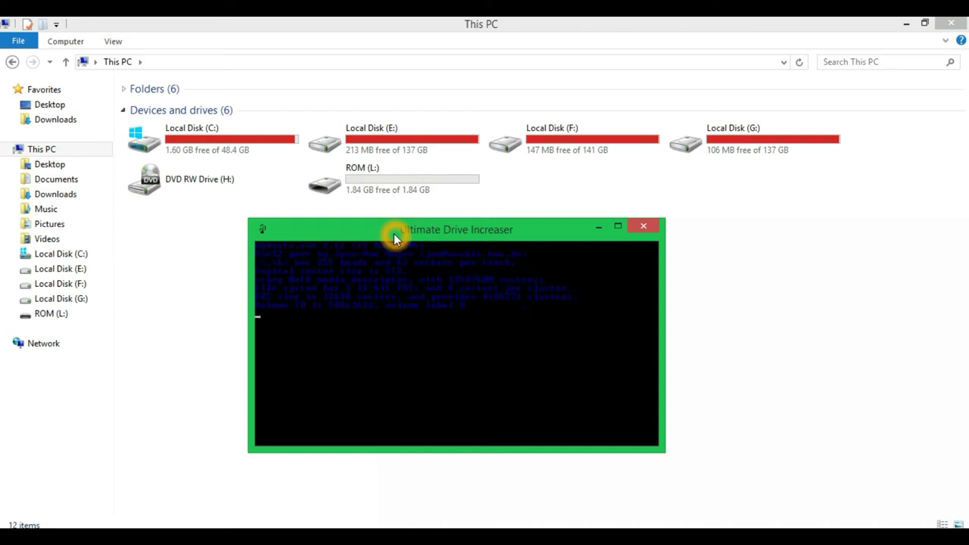
{"action": "left_click", "coordinate": [343, 337]}
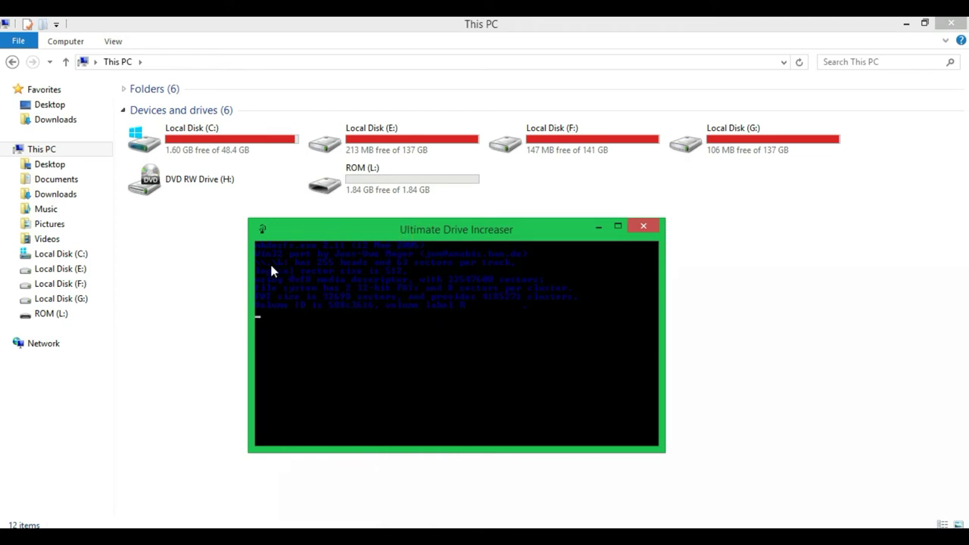
{"action": "left_click", "coordinate": [514, 278]}
{"action": "left_click_drag", "start_coordinate": [455, 229], "coordinate": [456, 239]}
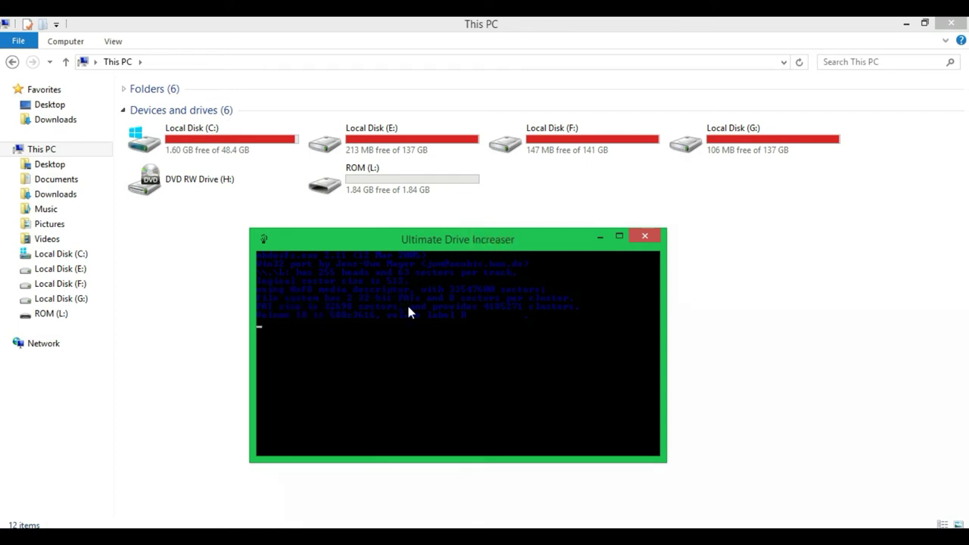
{"action": "left_click", "coordinate": [454, 274]}
{"action": "left_click_drag", "start_coordinate": [450, 237], "coordinate": [451, 222]}
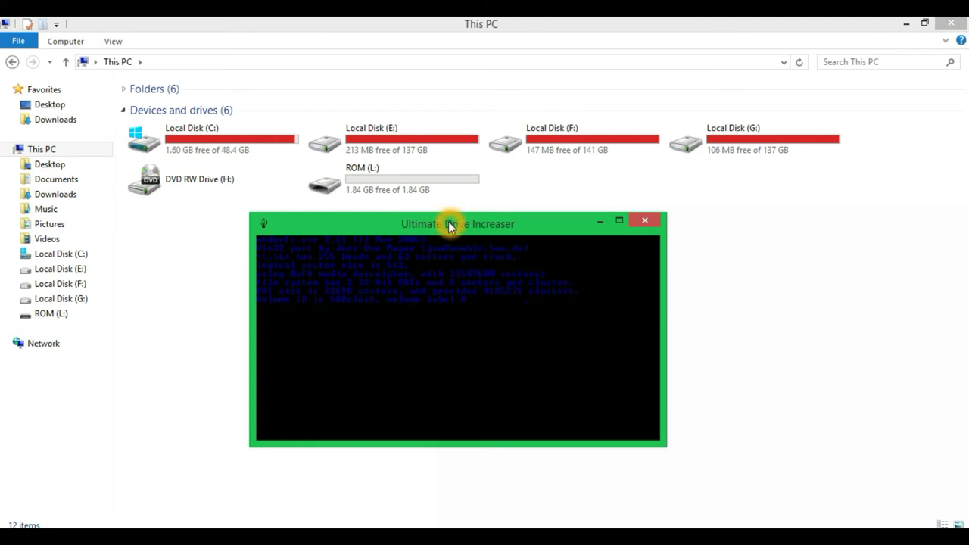
{"action": "left_click_drag", "start_coordinate": [553, 225], "coordinate": [553, 229]}
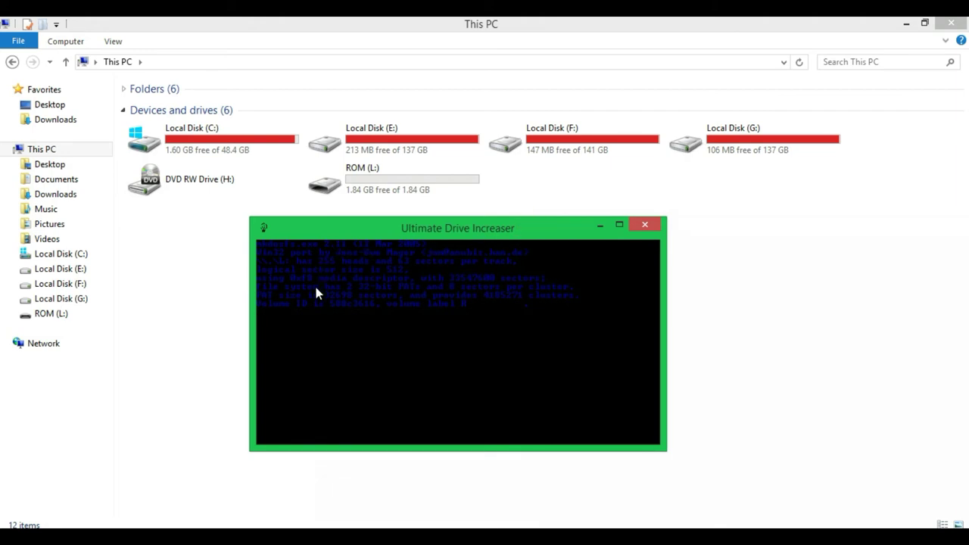
{"action": "left_click", "coordinate": [352, 199]}
{"action": "left_click_drag", "start_coordinate": [449, 228], "coordinate": [453, 233]}
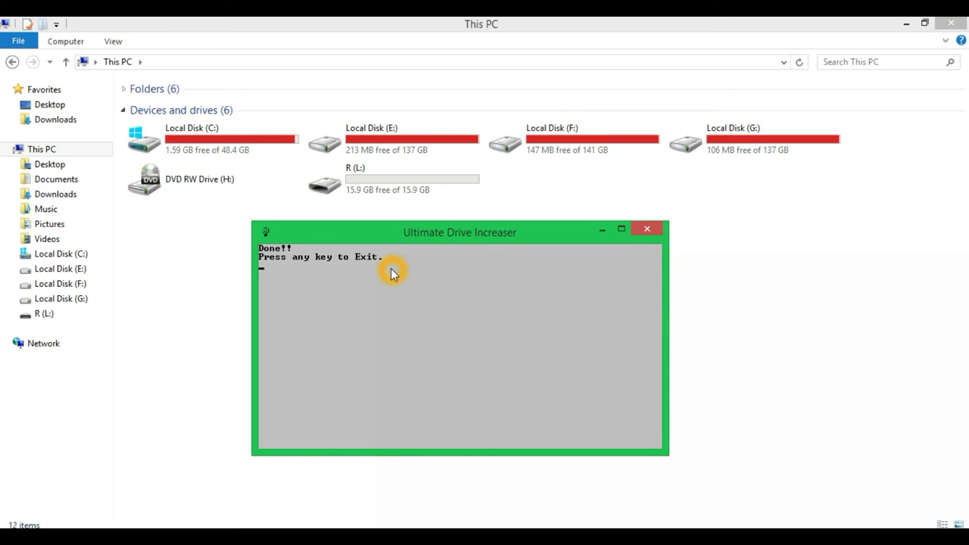
Exit Ultimate Drive Increaser after it finishes and check the size shown for the R (L:) drive.
{"action": "key", "text": "Return"}
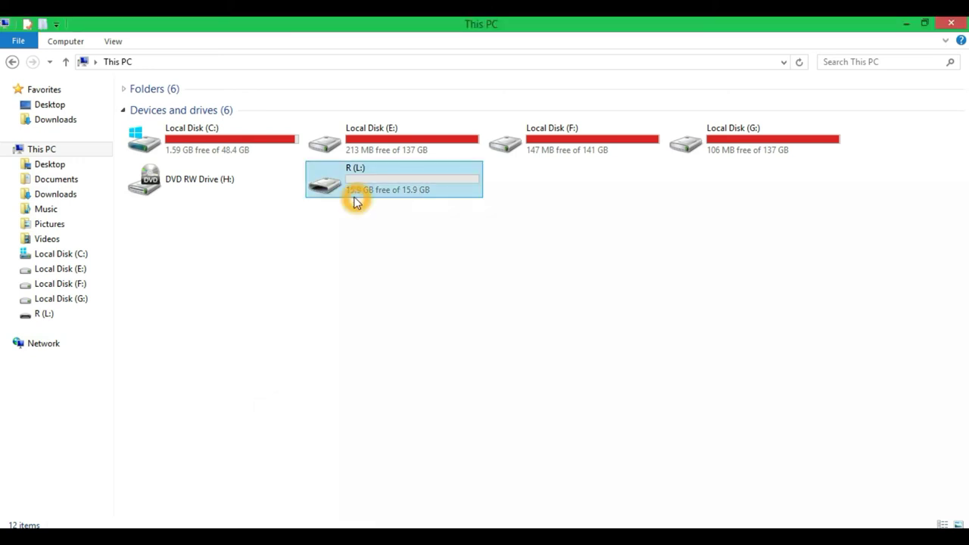
{"action": "mouse_move", "coordinate": [410, 197]}
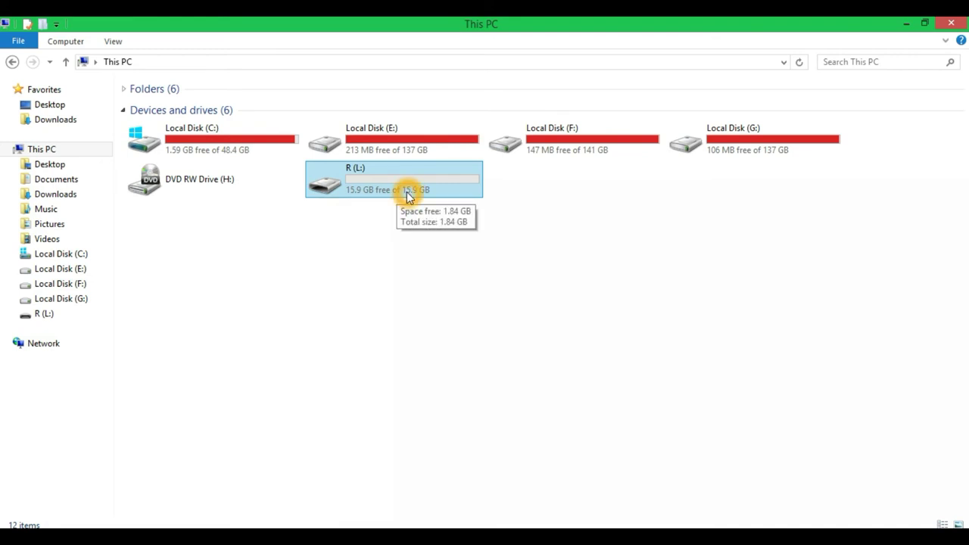
{"action": "left_click", "coordinate": [508, 204]}
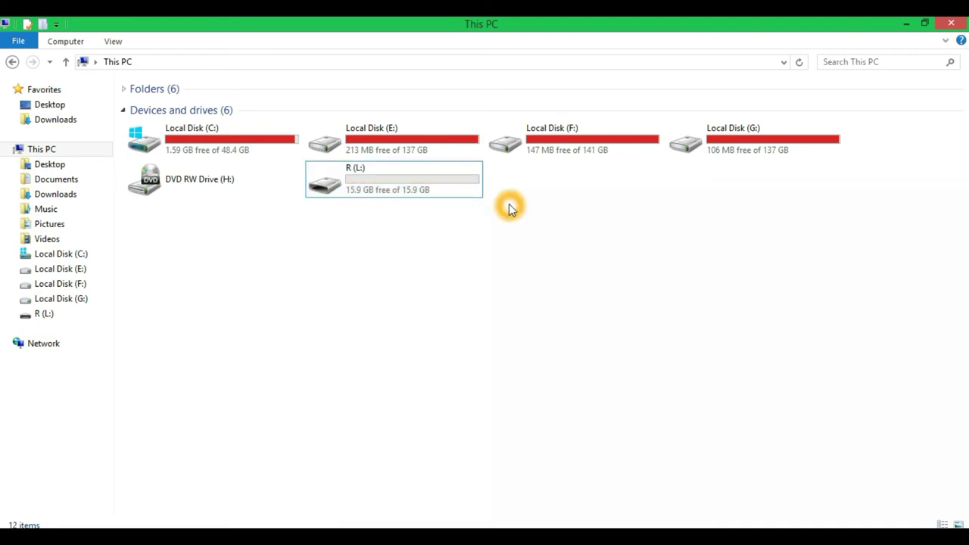
Refresh the This PC drive list repeatedly so the drive sizes are reread.
{"action": "right_click", "coordinate": [414, 235]}
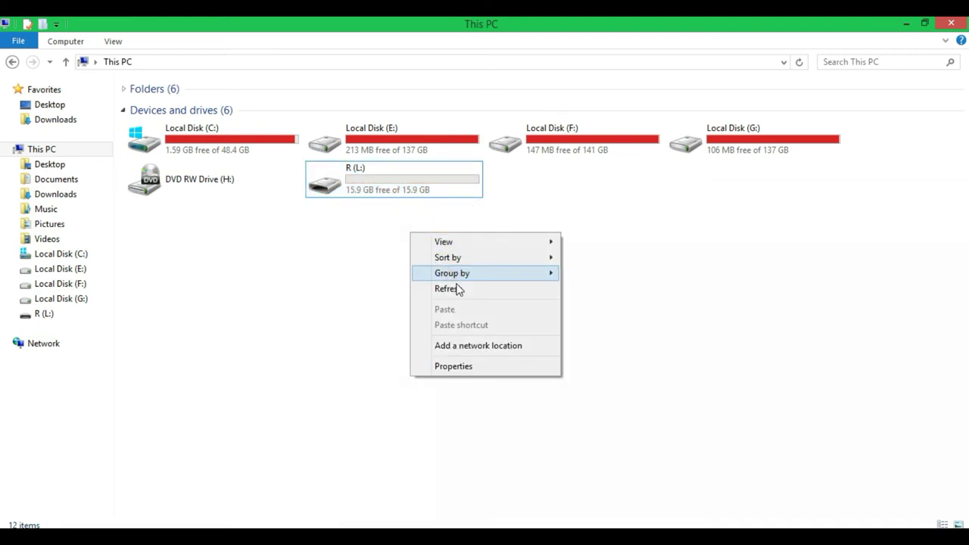
{"action": "left_click", "coordinate": [443, 288]}
{"action": "right_click", "coordinate": [344, 235]}
{"action": "left_click", "coordinate": [387, 289]}
{"action": "right_click", "coordinate": [347, 252]}
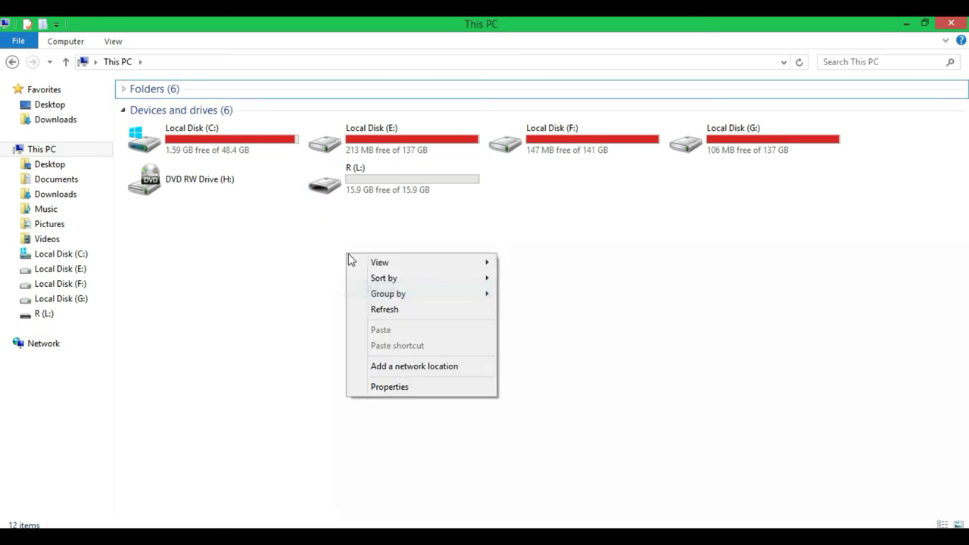
{"action": "left_click", "coordinate": [399, 309]}
{"action": "right_click", "coordinate": [359, 273]}
{"action": "left_click", "coordinate": [393, 321]}
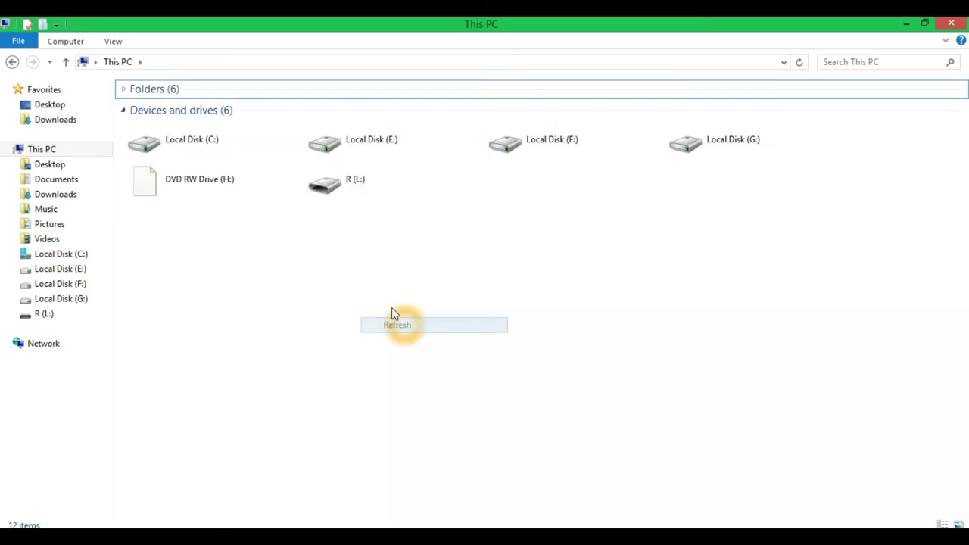
{"action": "right_click", "coordinate": [317, 239]}
{"action": "left_click", "coordinate": [359, 294]}
{"action": "right_click", "coordinate": [309, 252]}
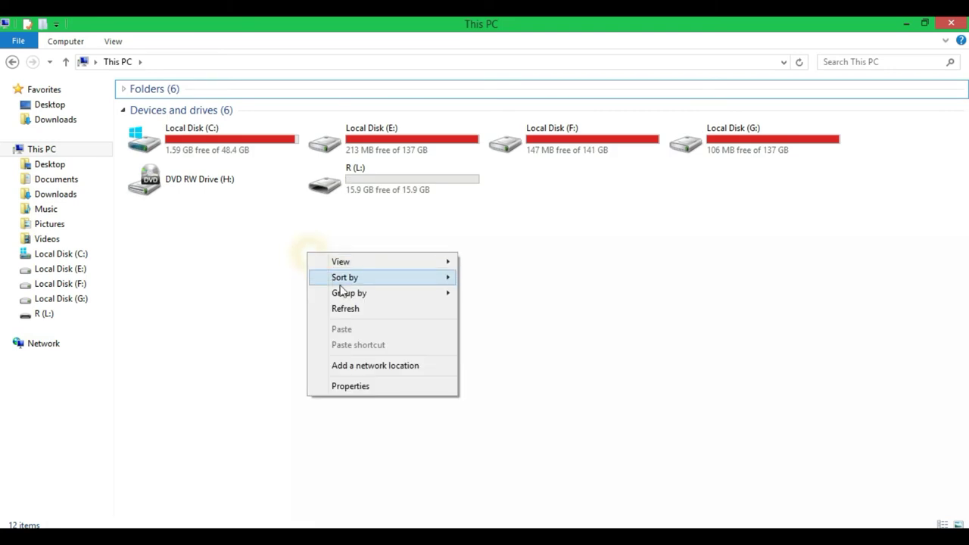
{"action": "left_click", "coordinate": [348, 310]}
{"action": "right_click", "coordinate": [292, 258]}
{"action": "left_click", "coordinate": [329, 313]}
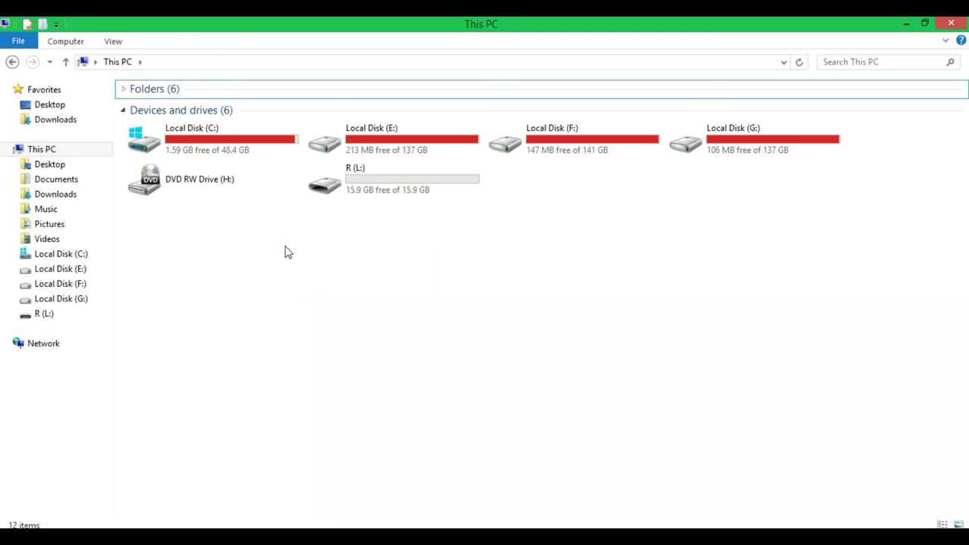
{"action": "right_click", "coordinate": [286, 249]}
{"action": "left_click", "coordinate": [328, 302]}
{"action": "right_click", "coordinate": [296, 253]}
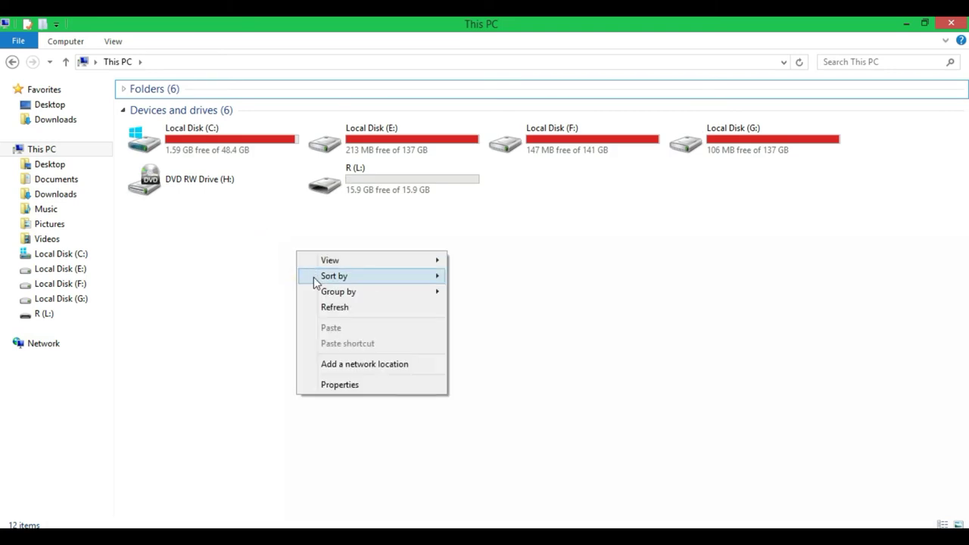
{"action": "left_click", "coordinate": [335, 311]}
{"action": "right_click", "coordinate": [289, 261]}
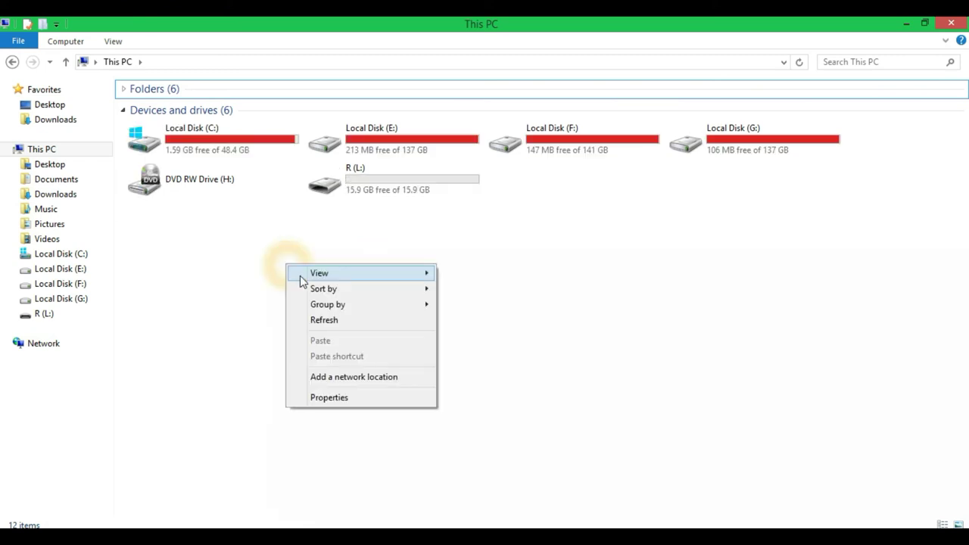
{"action": "left_click", "coordinate": [324, 320]}
{"action": "right_click", "coordinate": [286, 263]}
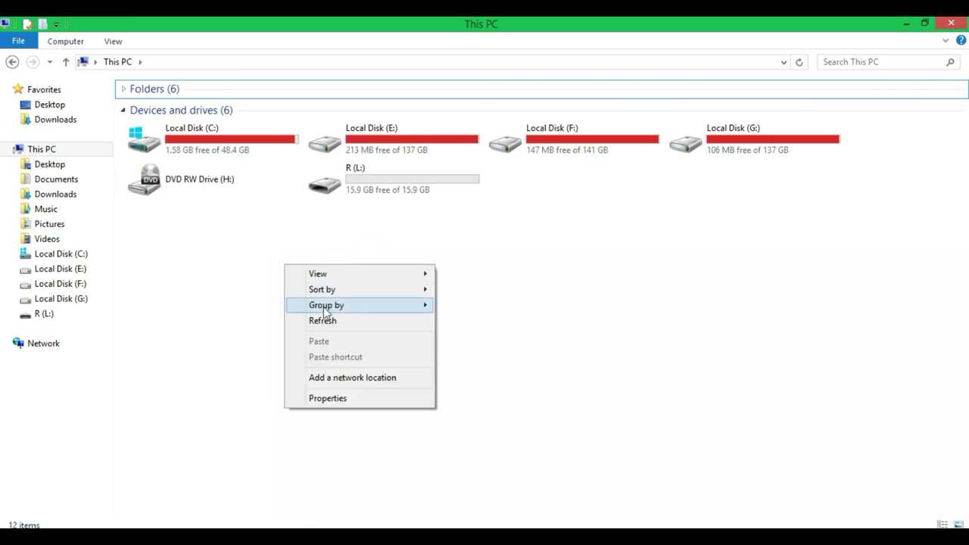
{"action": "left_click", "coordinate": [321, 320]}
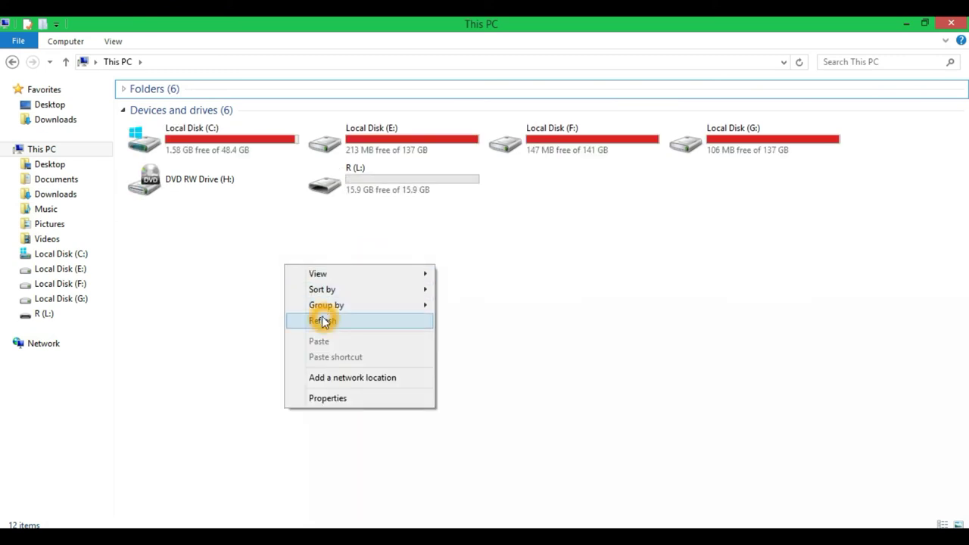
Open the R (L:) drive to view its contents and return to This PC.
{"action": "left_click", "coordinate": [375, 187]}
{"action": "double_click", "coordinate": [375, 187]}
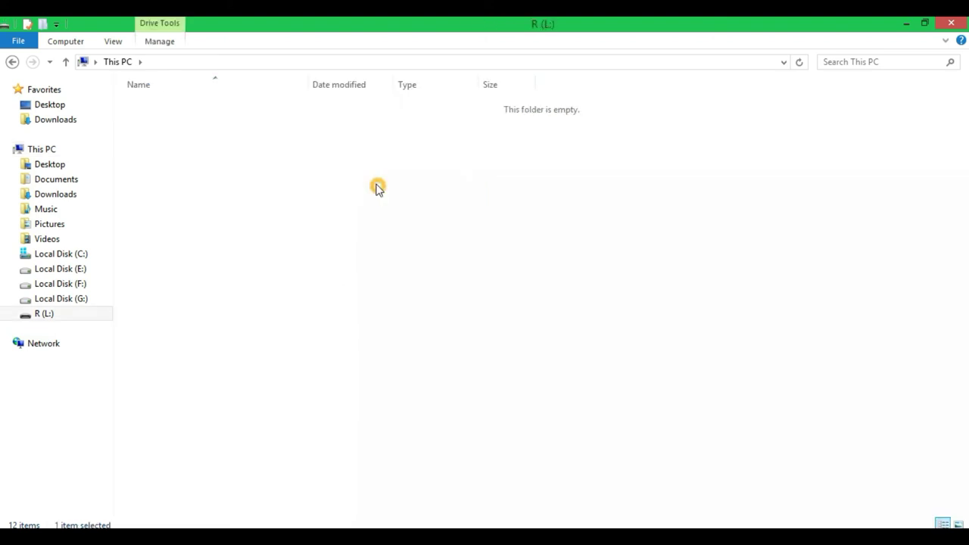
{"action": "left_click", "coordinate": [15, 64]}
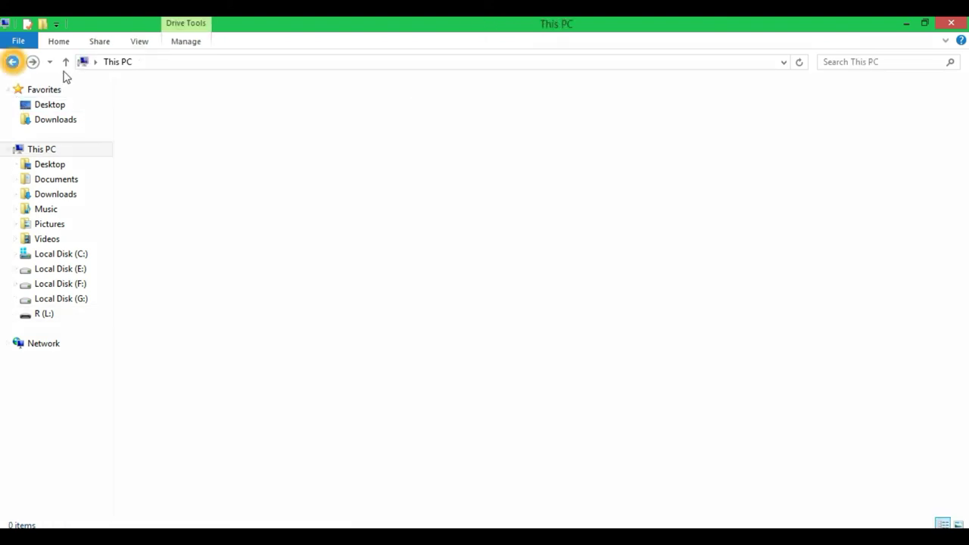
Check the free space and total size of the R (L:) drive in This PC.
{"action": "left_click", "coordinate": [402, 238]}
{"action": "left_click", "coordinate": [411, 193]}
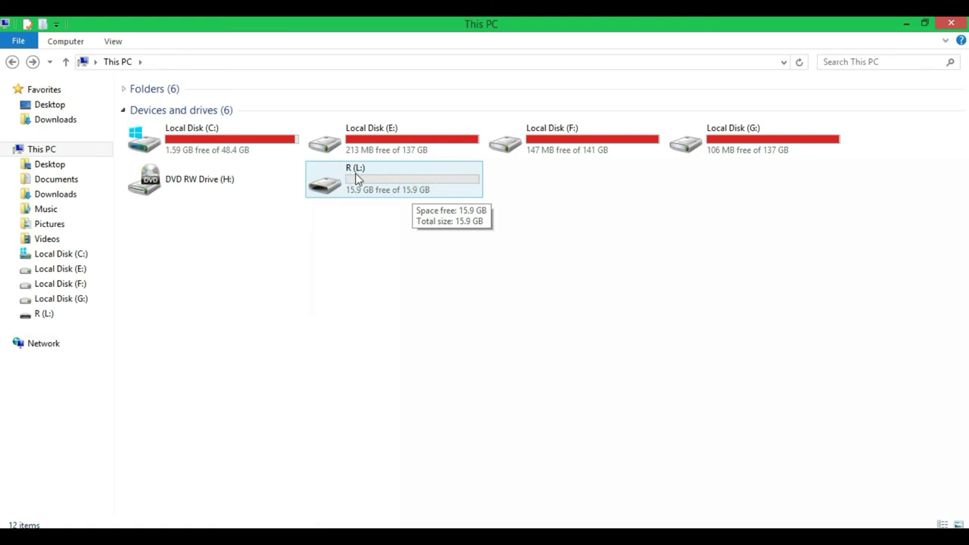
{"action": "left_click", "coordinate": [485, 178]}
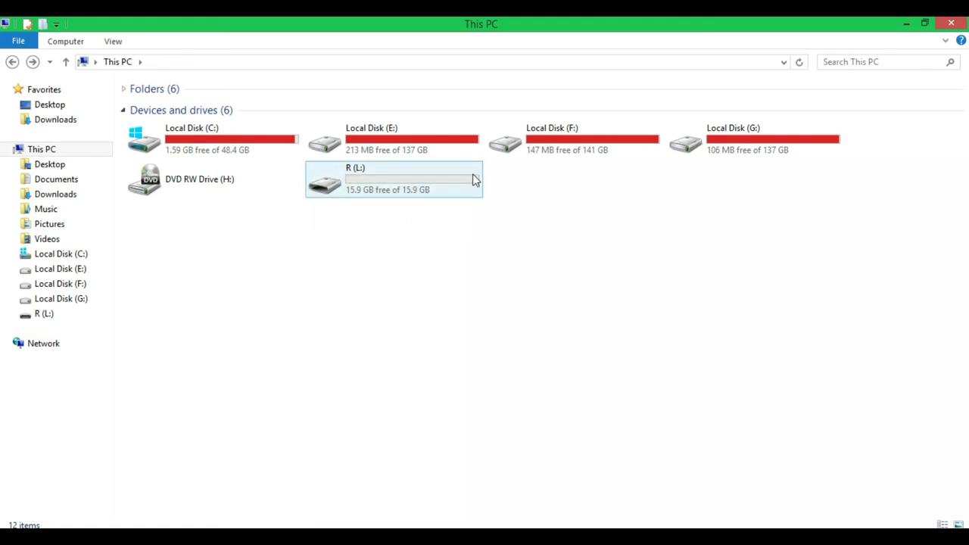
{"action": "left_click", "coordinate": [457, 179]}
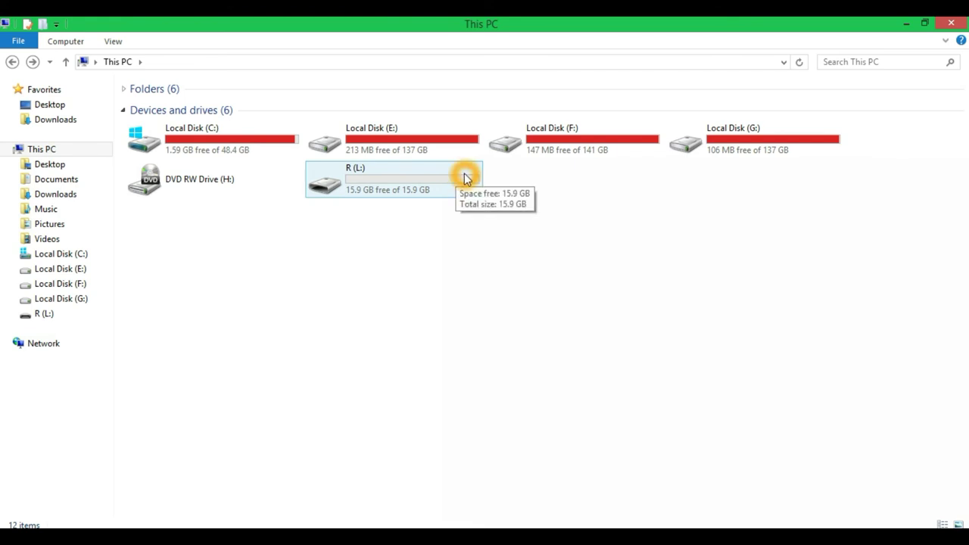
{"action": "left_click", "coordinate": [470, 176]}
{"action": "left_click", "coordinate": [461, 178]}
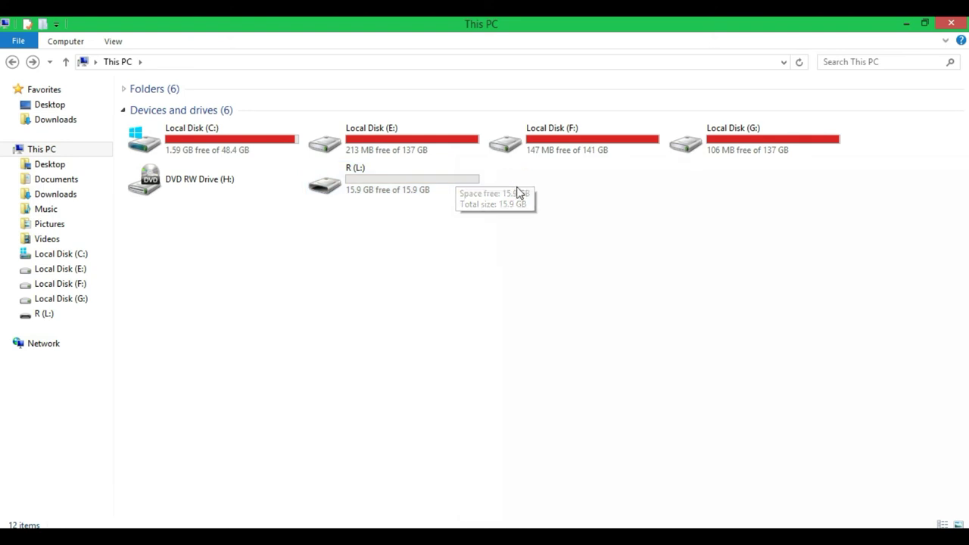
{"action": "left_click", "coordinate": [372, 230]}
Open the R (L:) drive several more times to test access, returning to the drive list each time.
{"action": "double_click", "coordinate": [382, 183]}
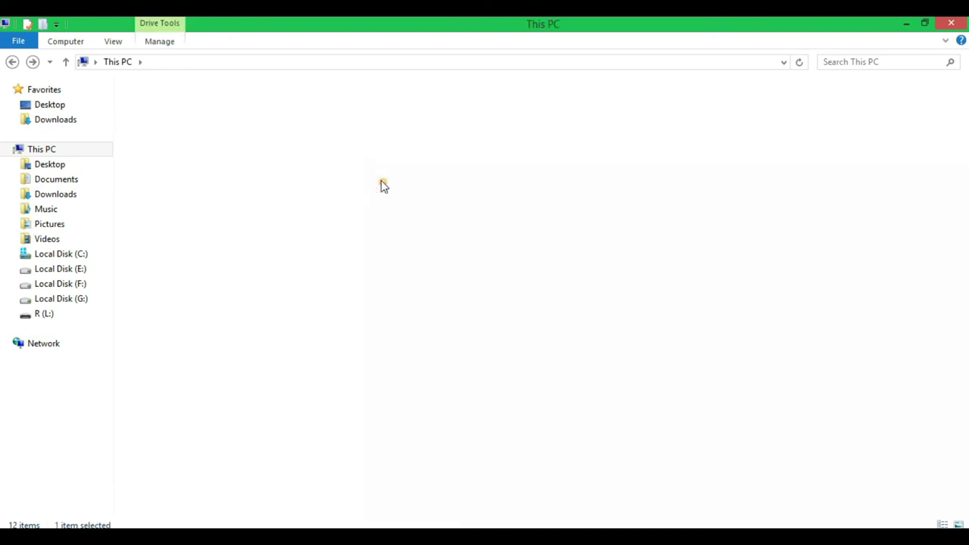
{"action": "left_click", "coordinate": [14, 65]}
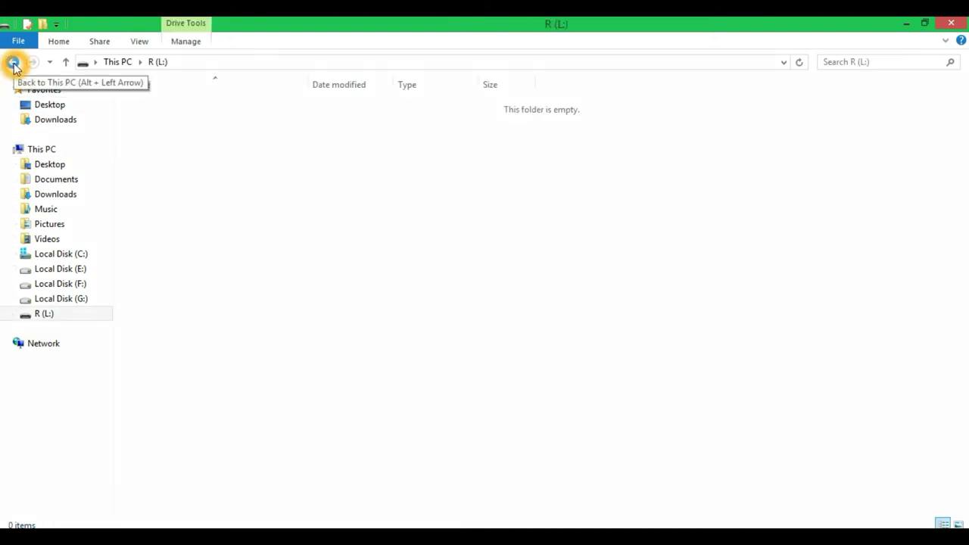
{"action": "double_click", "coordinate": [396, 180]}
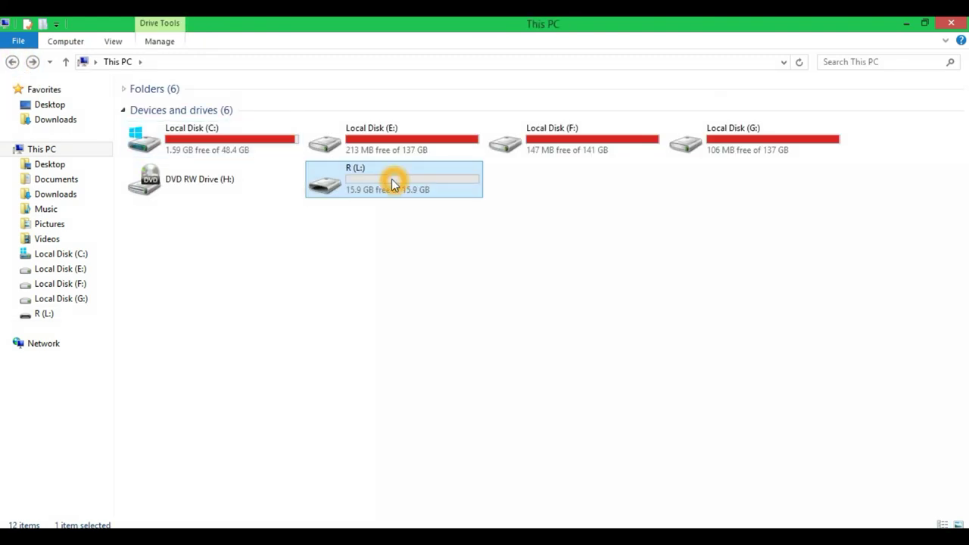
{"action": "left_click", "coordinate": [13, 61]}
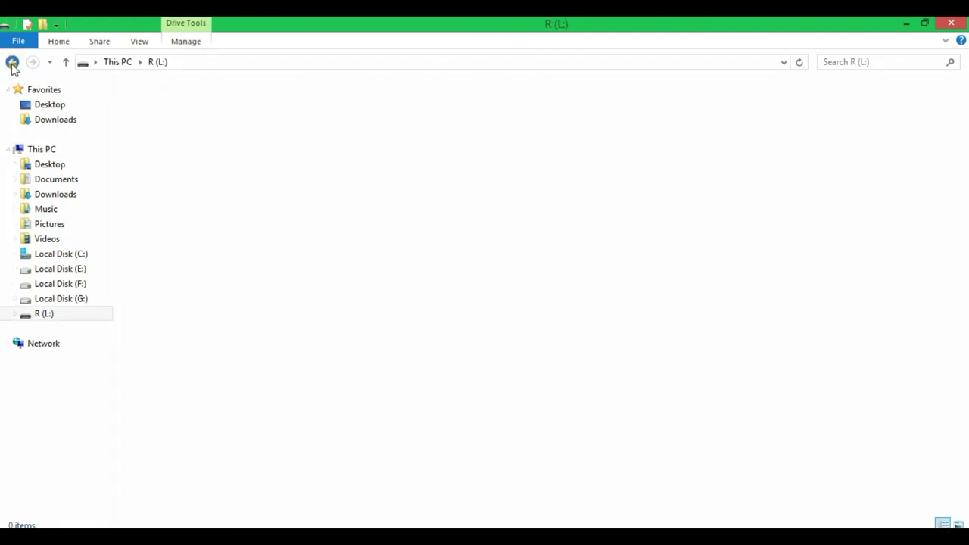
{"action": "left_click", "coordinate": [394, 276]}
{"action": "left_click", "coordinate": [378, 189]}
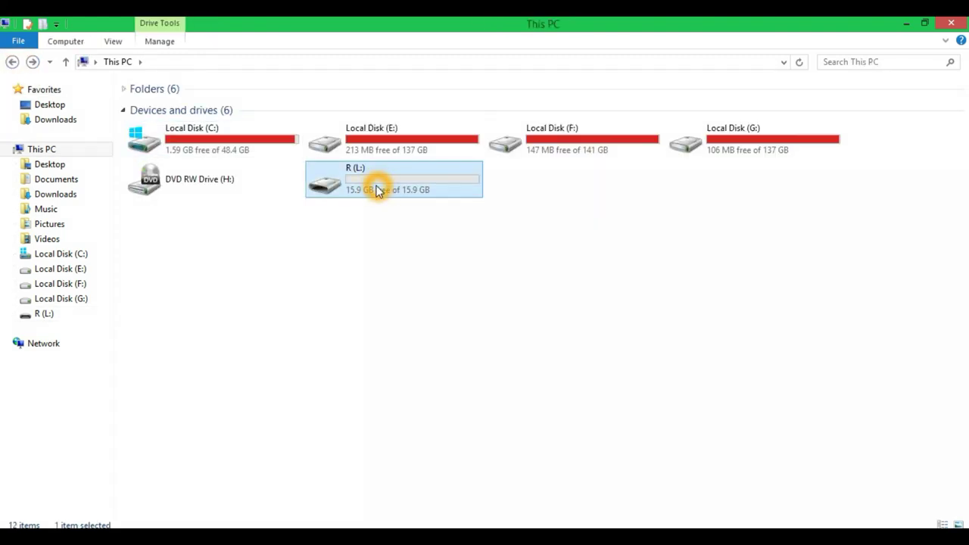
{"action": "left_click", "coordinate": [390, 247]}
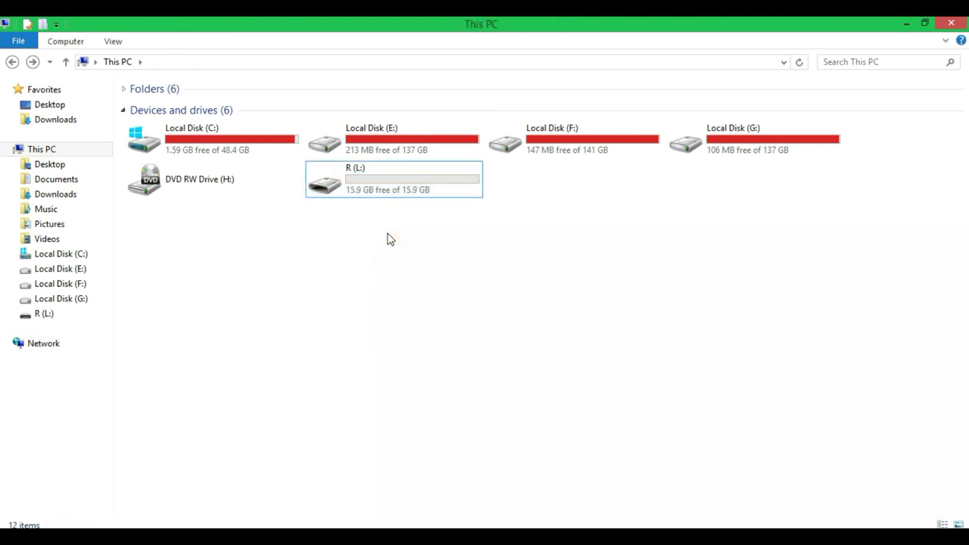
{"action": "double_click", "coordinate": [379, 191]}
{"action": "key", "text": "BackSpace"}
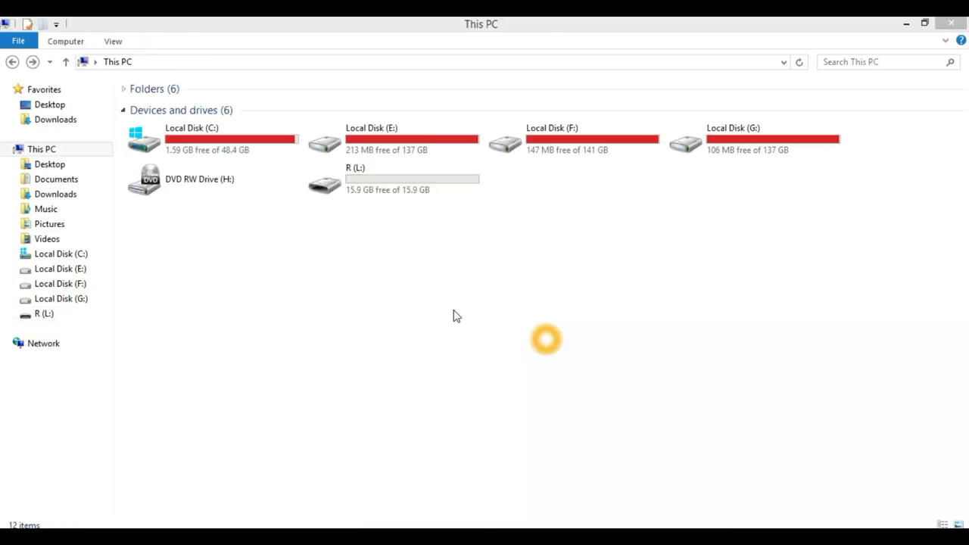
Recheck the free space and total size details of the R (L:) drive.
{"action": "left_click", "coordinate": [371, 239]}
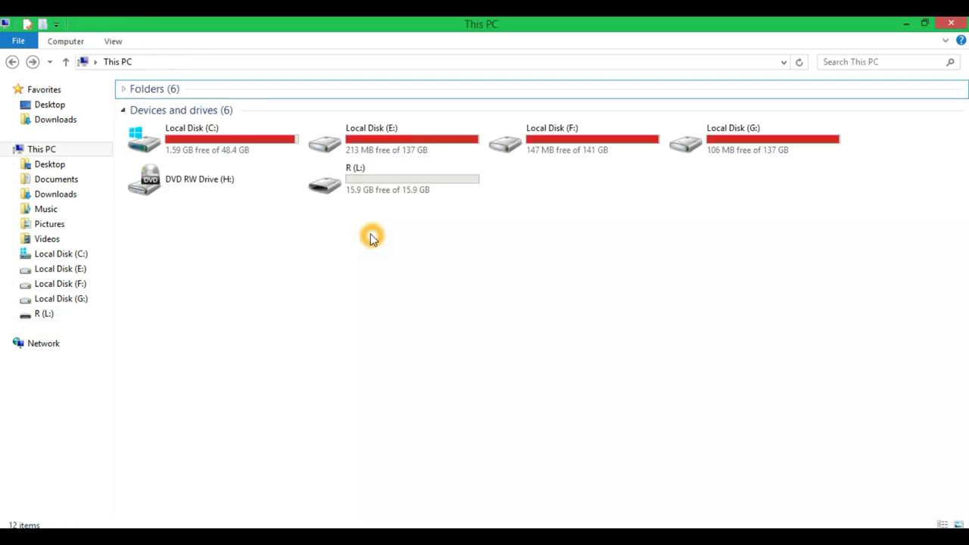
{"action": "left_click", "coordinate": [349, 195]}
{"action": "left_click", "coordinate": [406, 189], "text": "ctrl"}
{"action": "left_click", "coordinate": [350, 189]}
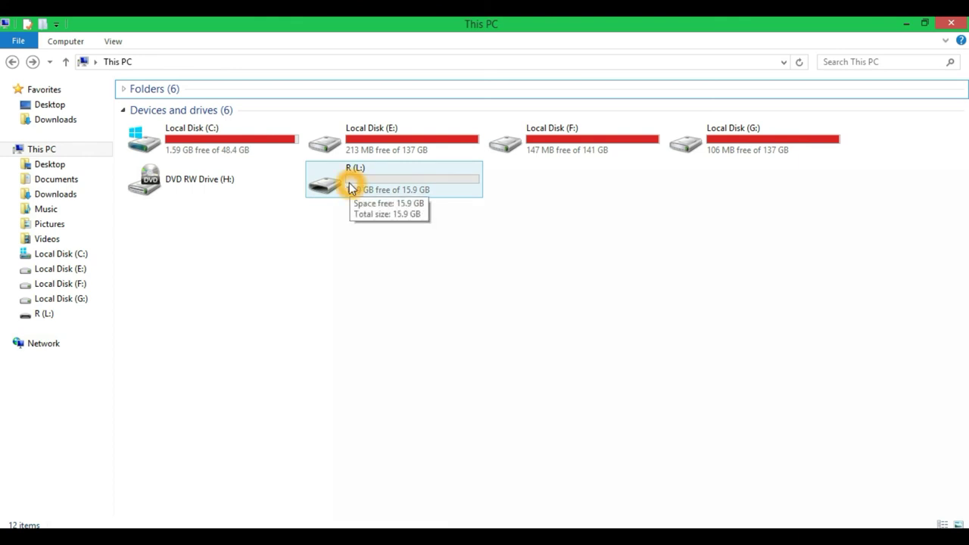
{"action": "left_click", "coordinate": [486, 193]}
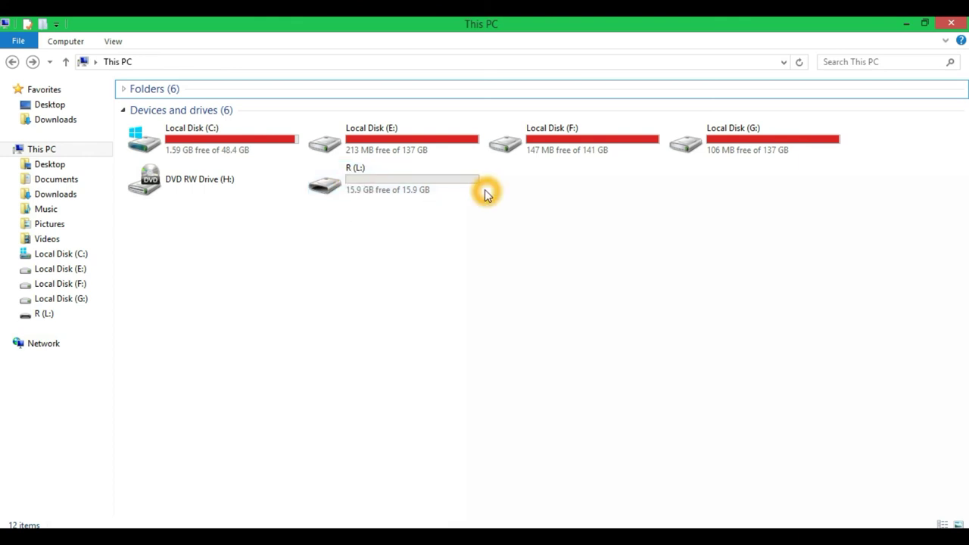
Open the format settings for the R (L:) drive and restore the device defaults.
{"action": "left_click", "coordinate": [374, 189]}
{"action": "left_click", "coordinate": [385, 195]}
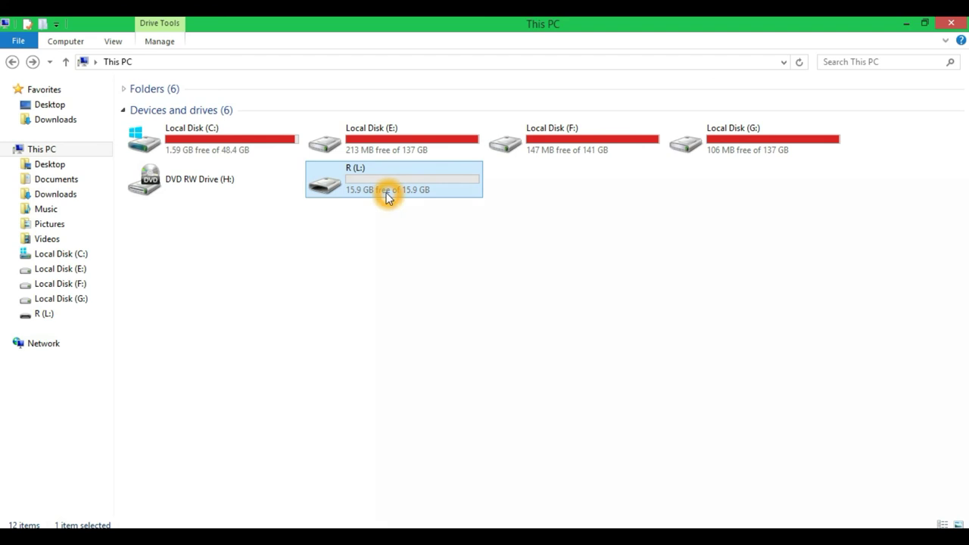
{"action": "left_click", "coordinate": [387, 189]}
{"action": "right_click", "coordinate": [387, 188]}
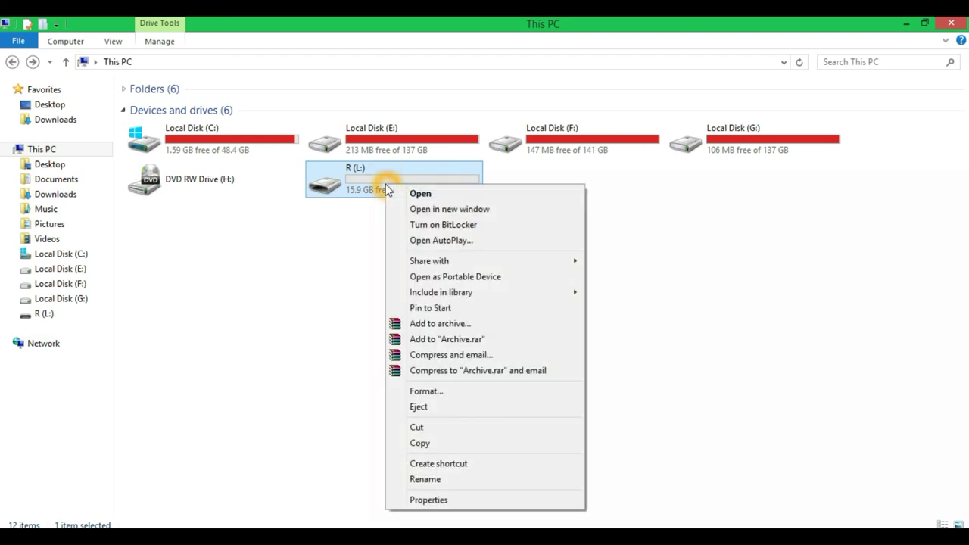
{"action": "left_click", "coordinate": [438, 392]}
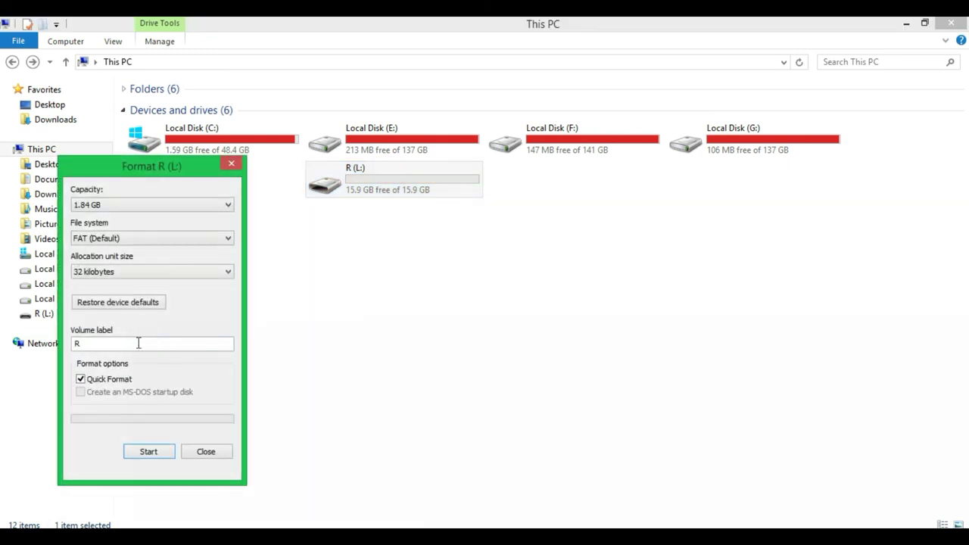
{"action": "left_click", "coordinate": [100, 307]}
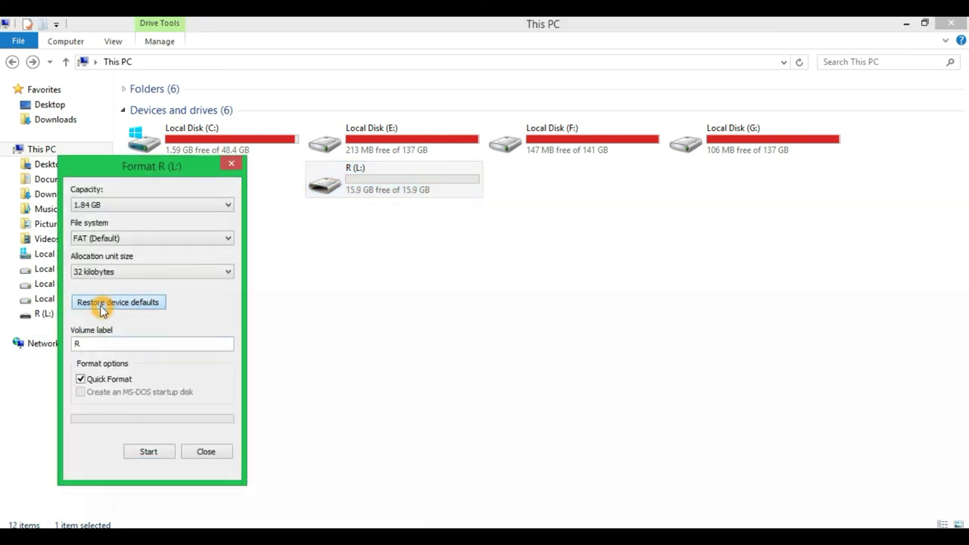
Quick-format the R (L:) drive with the FAT file system, accept the data erasure, and close the format window.
{"action": "left_click", "coordinate": [148, 455]}
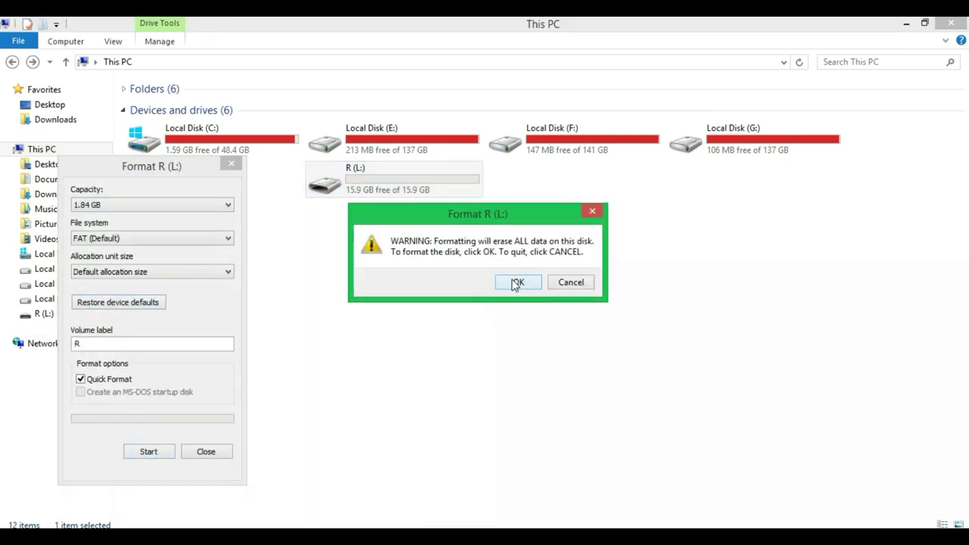
{"action": "left_click", "coordinate": [517, 282]}
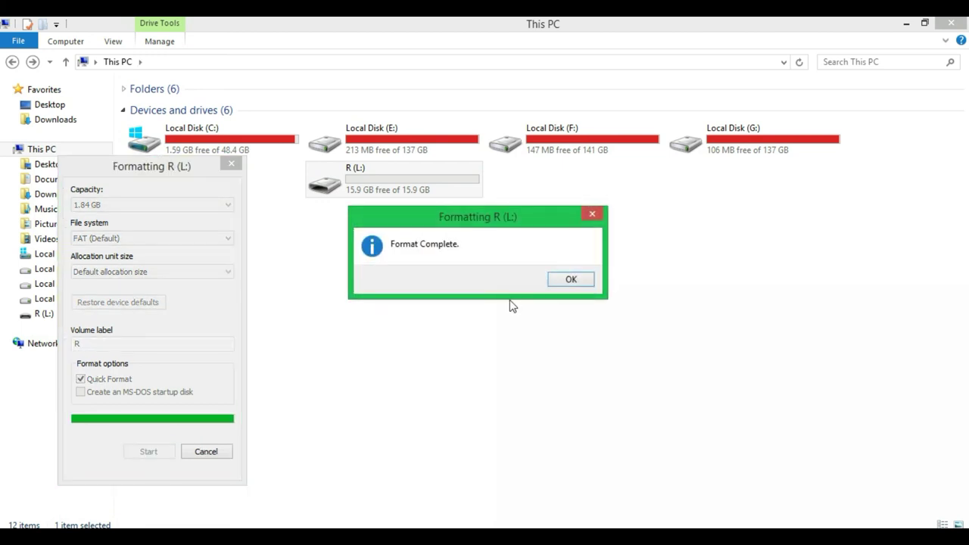
{"action": "left_click", "coordinate": [570, 280]}
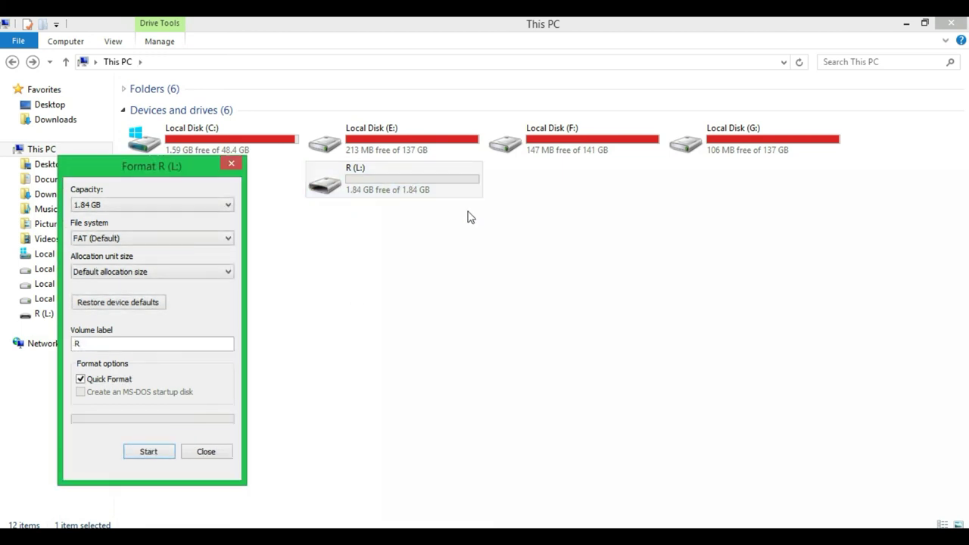
{"action": "left_click", "coordinate": [206, 453]}
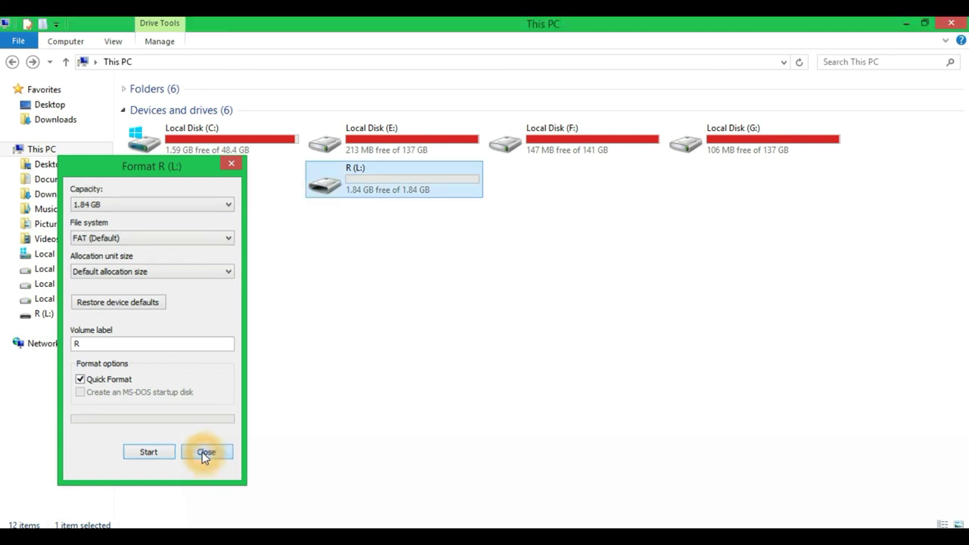
{"action": "left_click", "coordinate": [400, 306]}
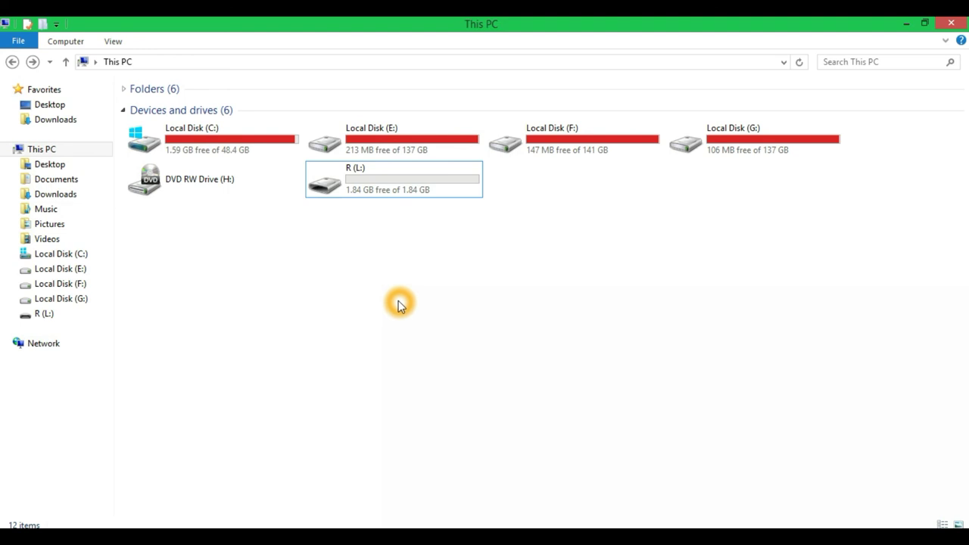
Refresh the This PC drive list several times to recheck the size of the R (L:) drive.
{"action": "right_click", "coordinate": [326, 232]}
{"action": "left_click", "coordinate": [346, 282]}
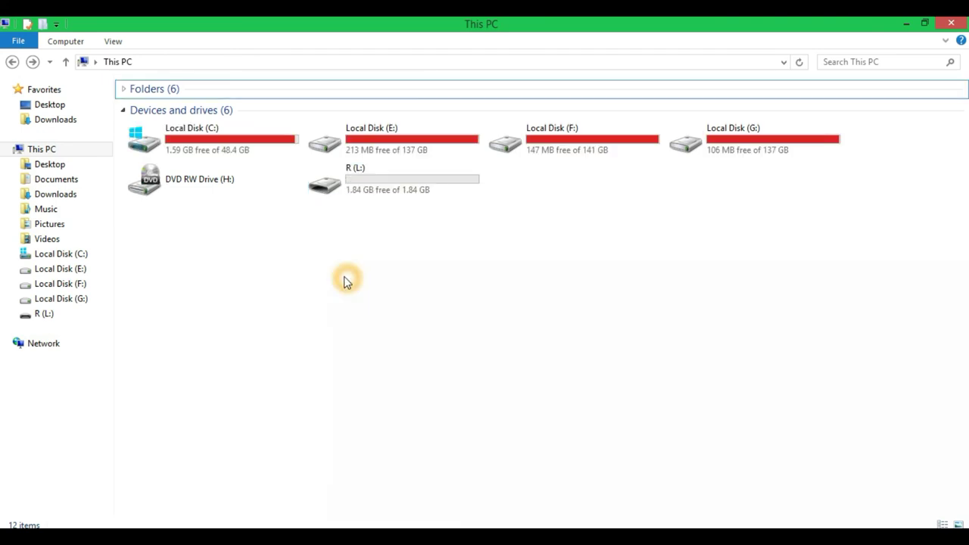
{"action": "right_click", "coordinate": [346, 282]}
{"action": "left_click", "coordinate": [388, 331]}
{"action": "right_click", "coordinate": [329, 256]}
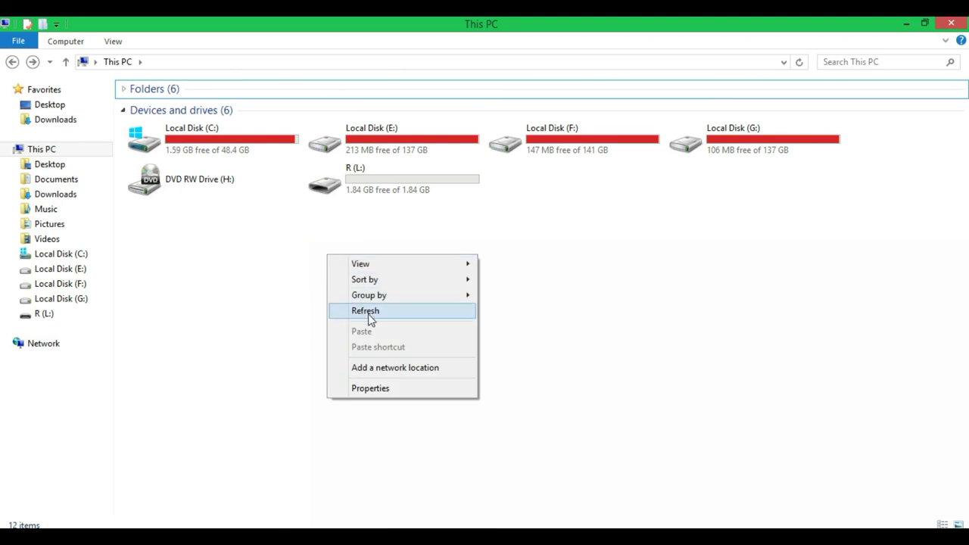
{"action": "left_click", "coordinate": [371, 318]}
{"action": "right_click", "coordinate": [299, 242]}
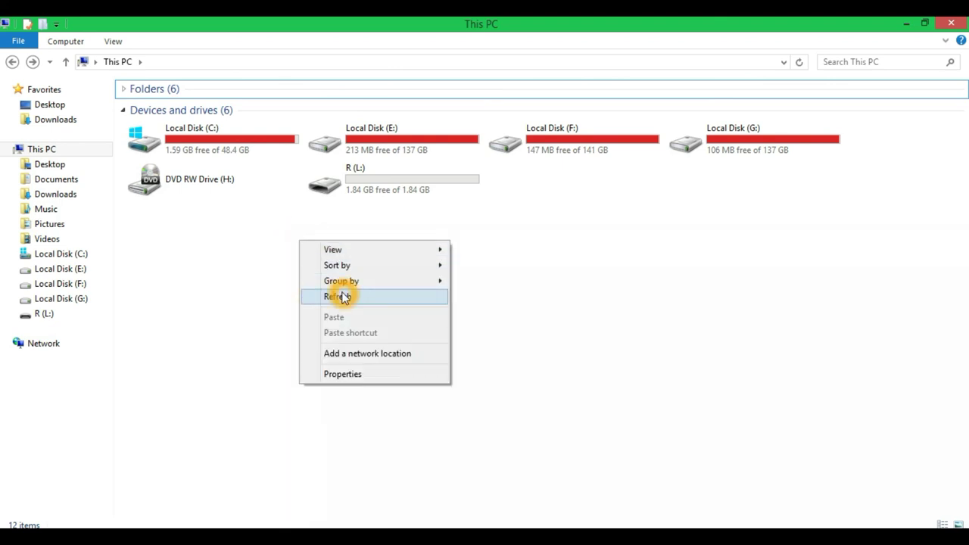
{"action": "left_click", "coordinate": [342, 297]}
{"action": "right_click", "coordinate": [287, 254]}
{"action": "left_click", "coordinate": [325, 309]}
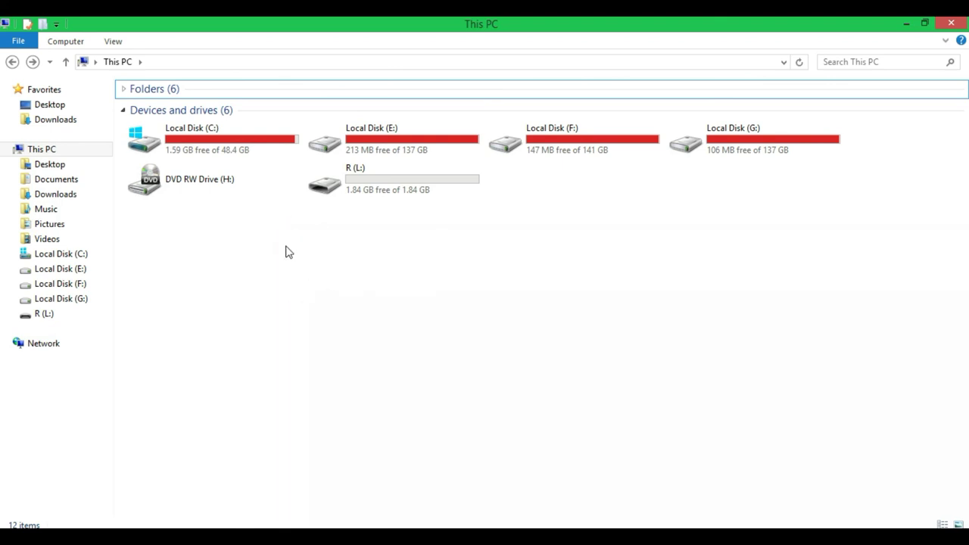
{"action": "left_click", "coordinate": [573, 299]}
{"action": "left_click", "coordinate": [396, 288]}
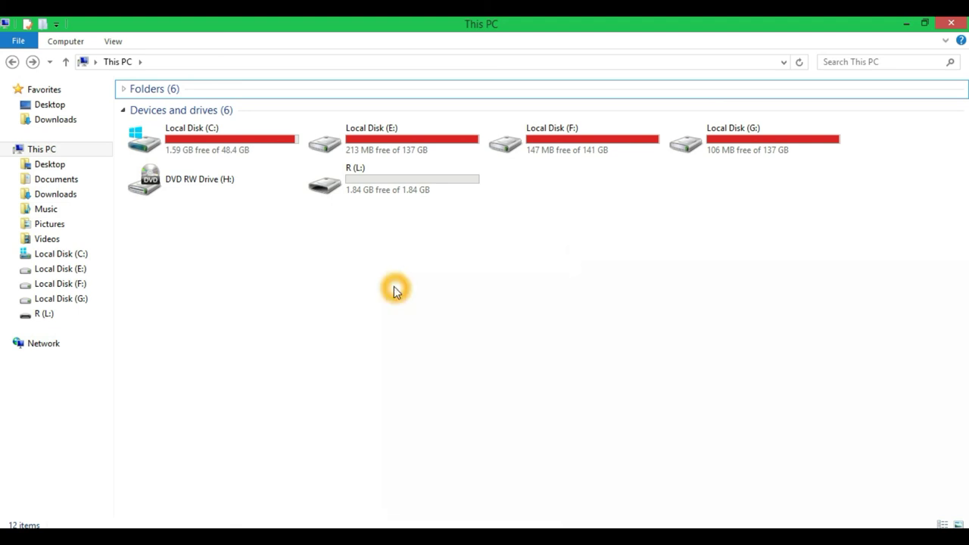
{"action": "left_click", "coordinate": [262, 297]}
{"action": "left_click", "coordinate": [436, 293]}
{"action": "left_click", "coordinate": [485, 340]}
{"action": "left_click", "coordinate": [501, 374]}
{"action": "left_click", "coordinate": [401, 289]}
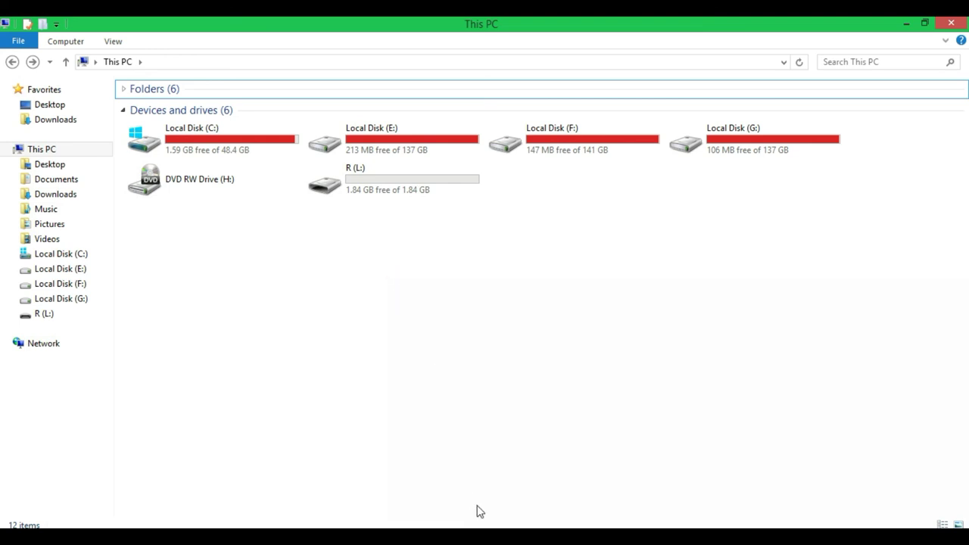